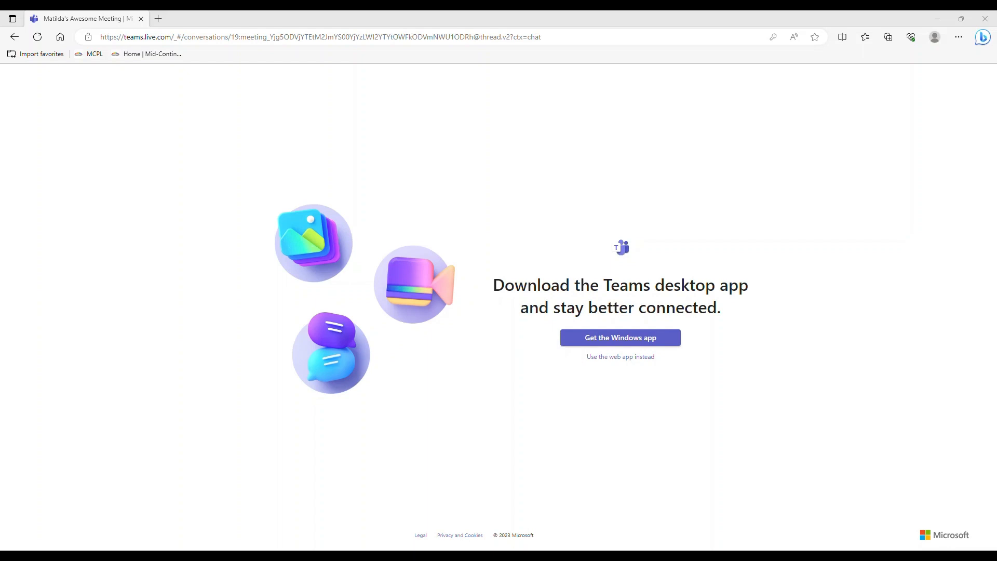
# Step: Continue in the Teams web app and dismiss the 'Stay in the know' notifications toast
pyautogui.click(621, 357)
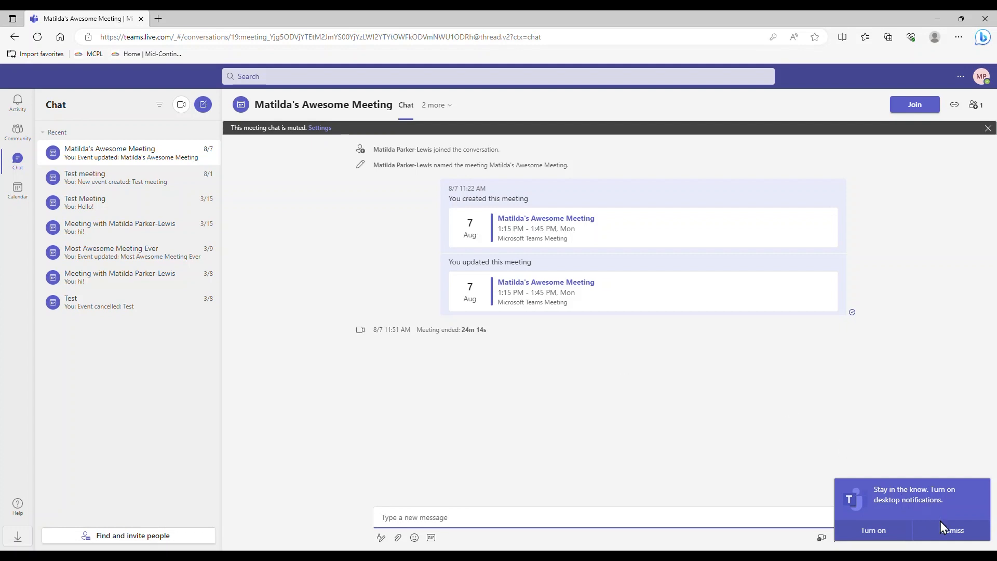
pyautogui.click(951, 530)
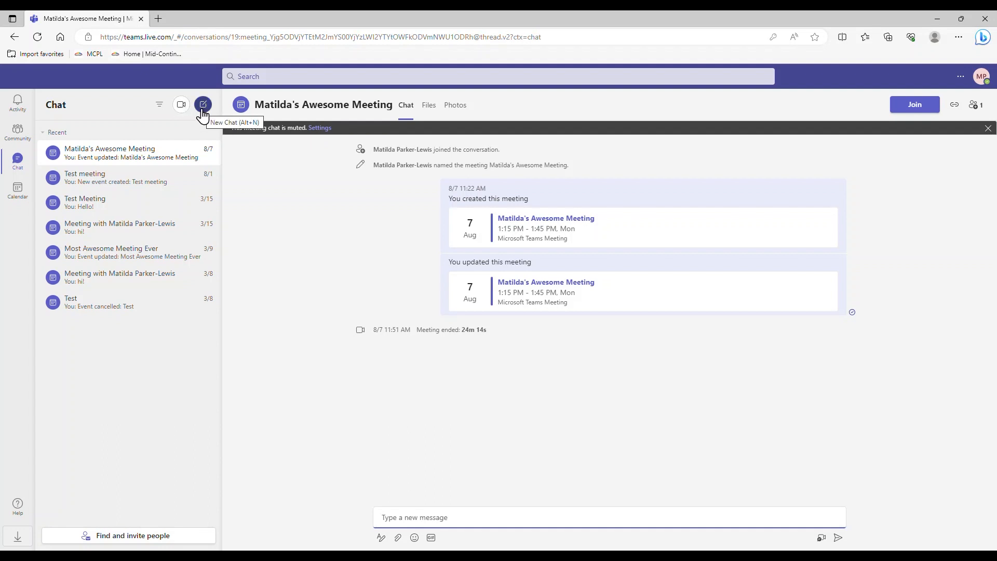
# Step: Start an instant Meet now meeting and join it with the current audio settings
pyautogui.click(181, 110)
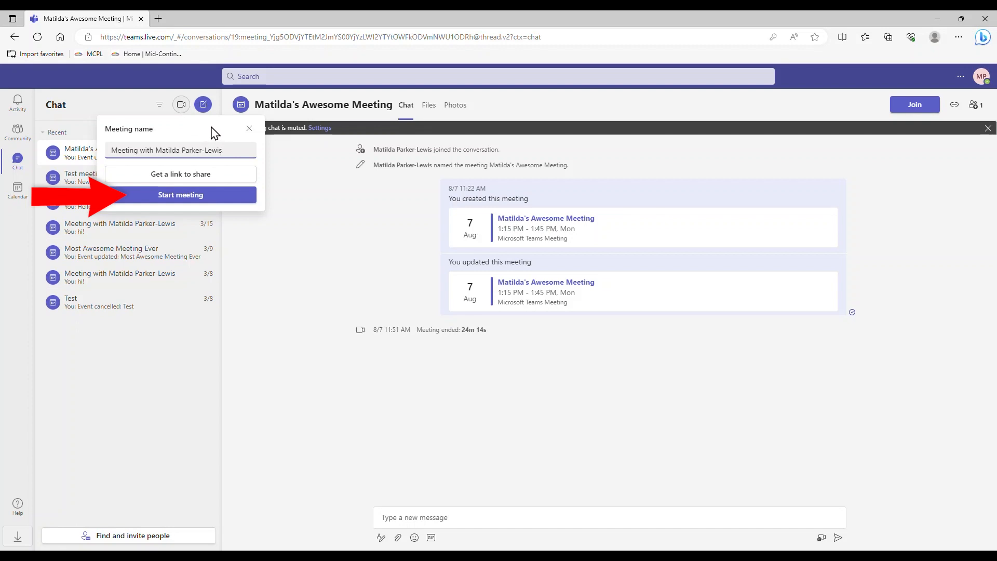
pyautogui.click(224, 197)
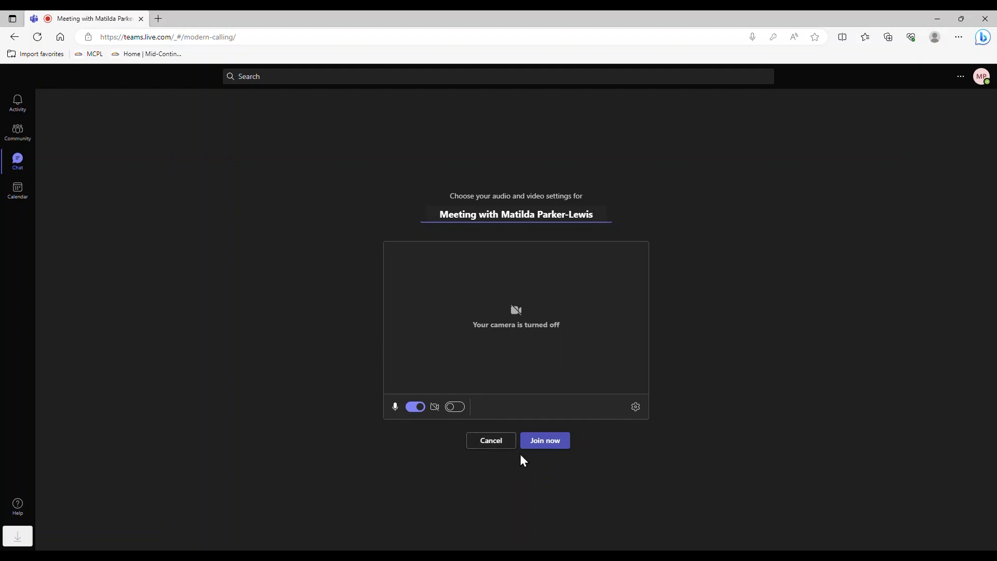
pyautogui.click(547, 445)
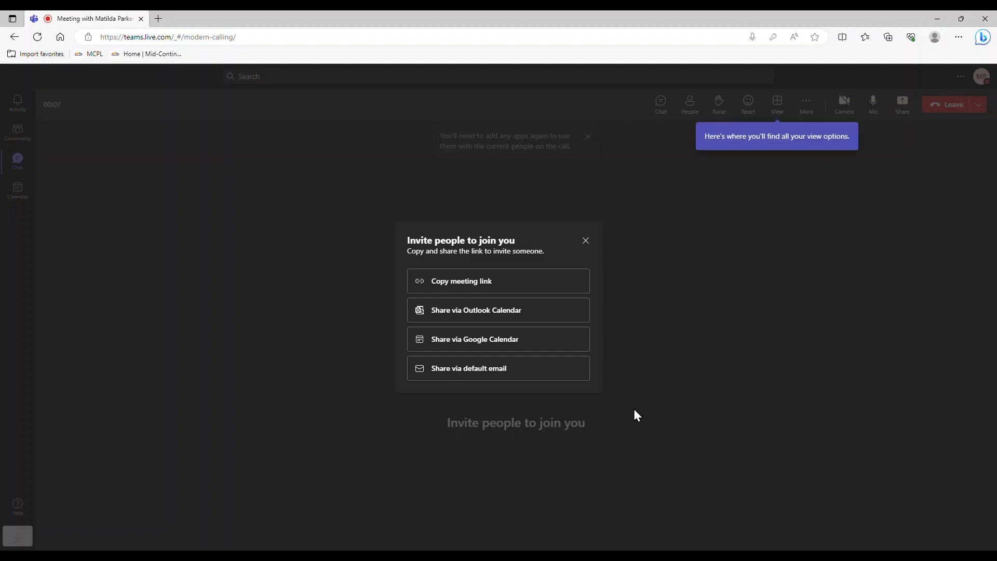
# Step: Copy the meeting invite link, then leave the call and skip the quality survey
pyautogui.click(499, 281)
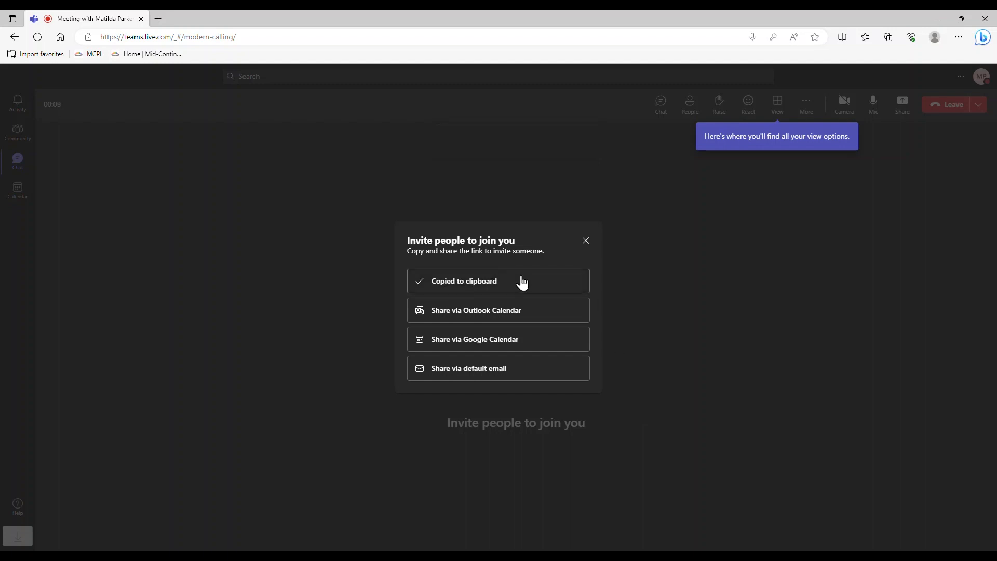
pyautogui.click(586, 241)
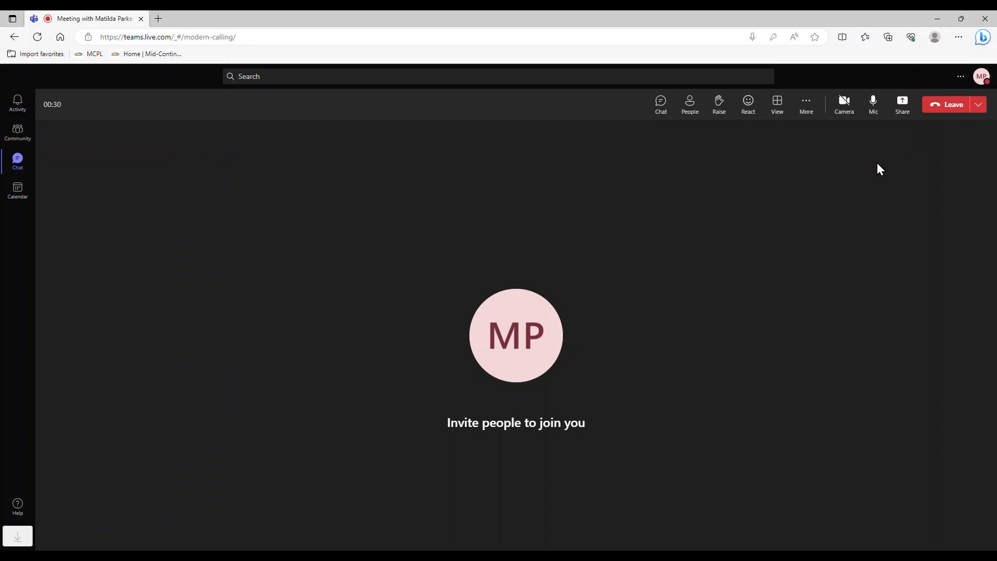
pyautogui.click(941, 107)
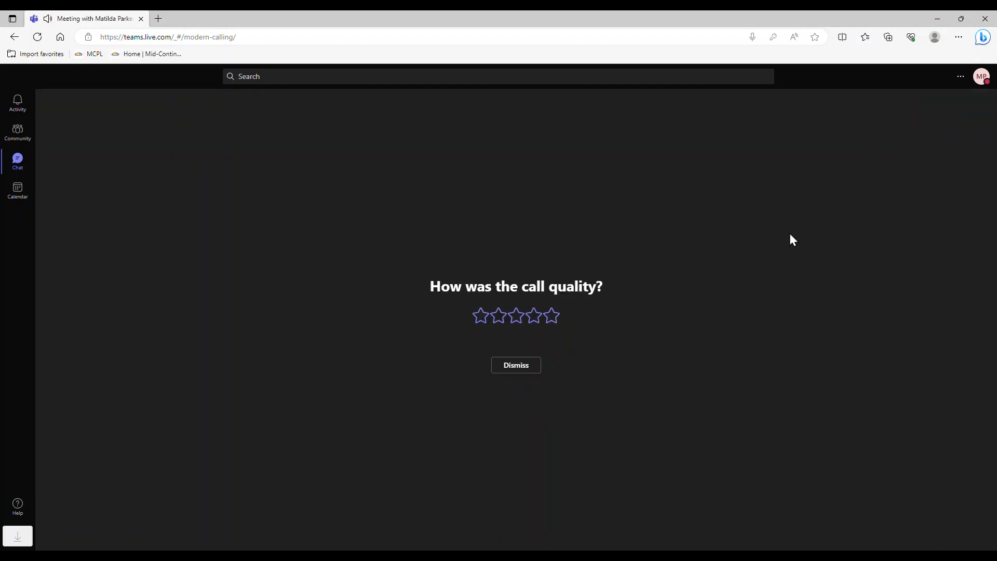
pyautogui.click(534, 366)
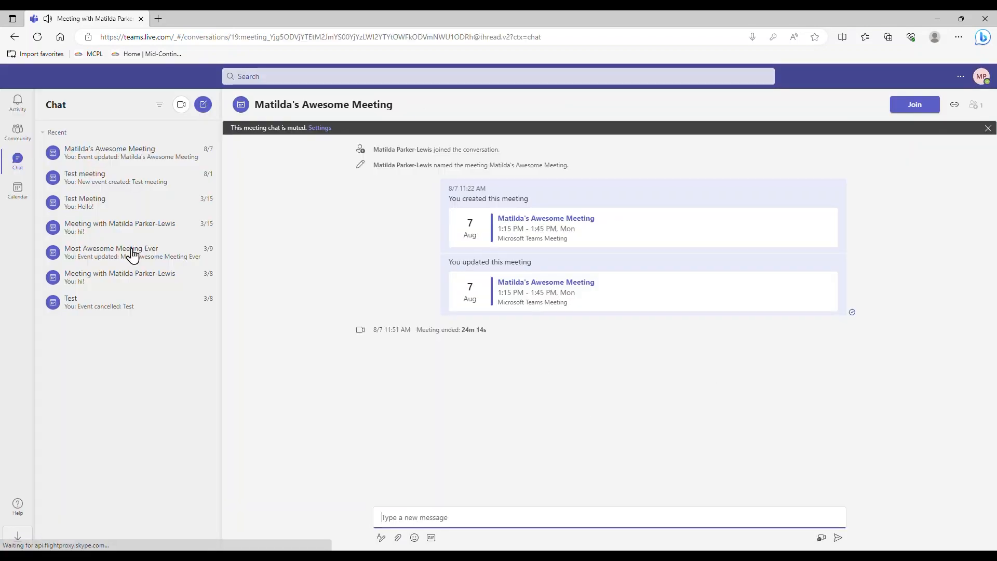
# Step: Open the Calendar and switch its view from Work week to the full seven-day Week
pyautogui.click(17, 208)
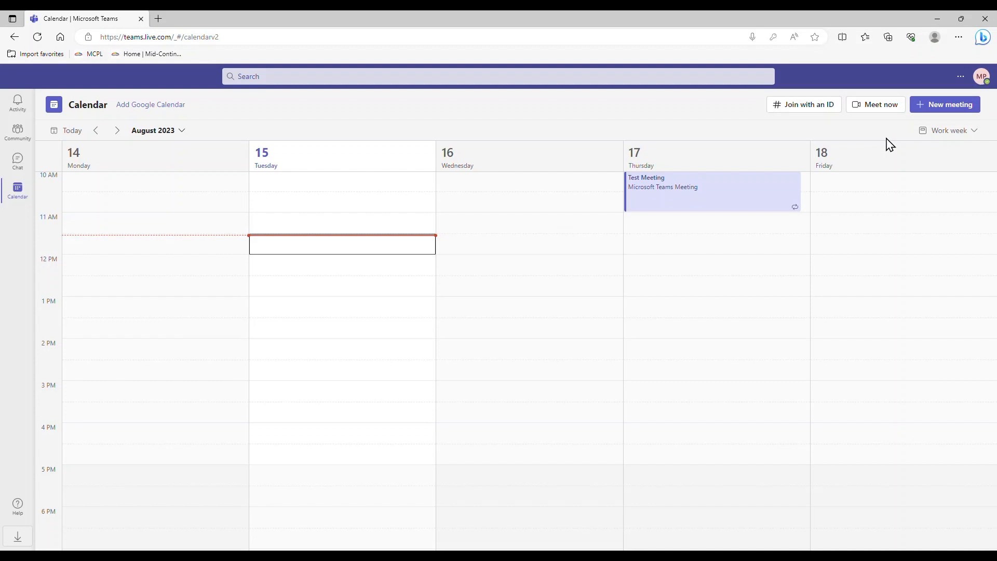
pyautogui.scroll(2, 857, 227)
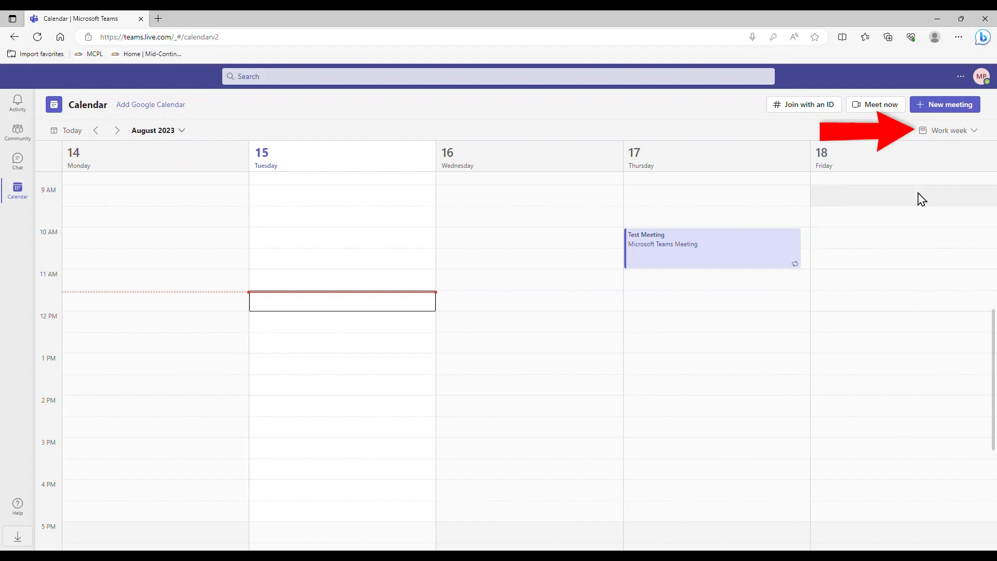
pyautogui.click(958, 135)
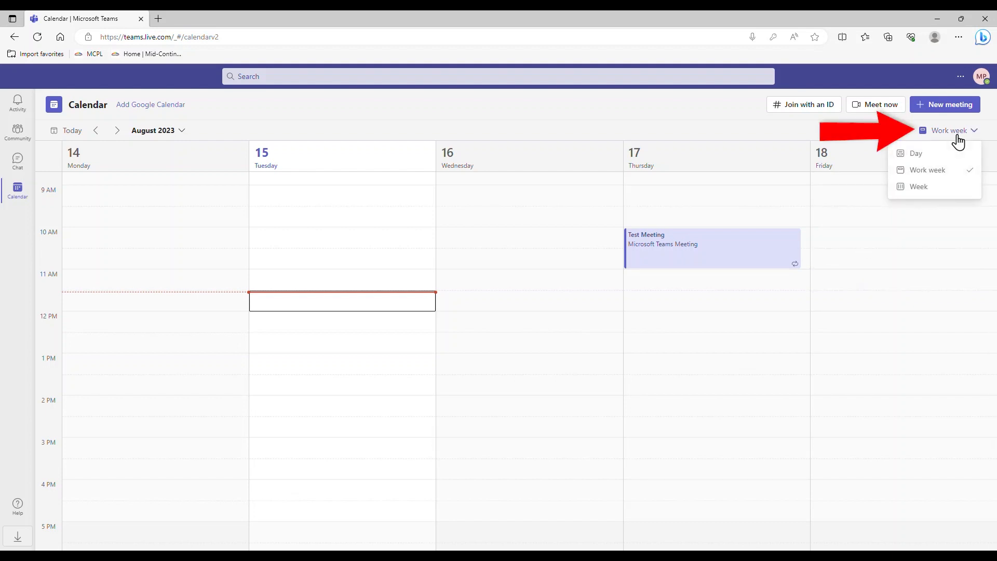
pyautogui.click(958, 189)
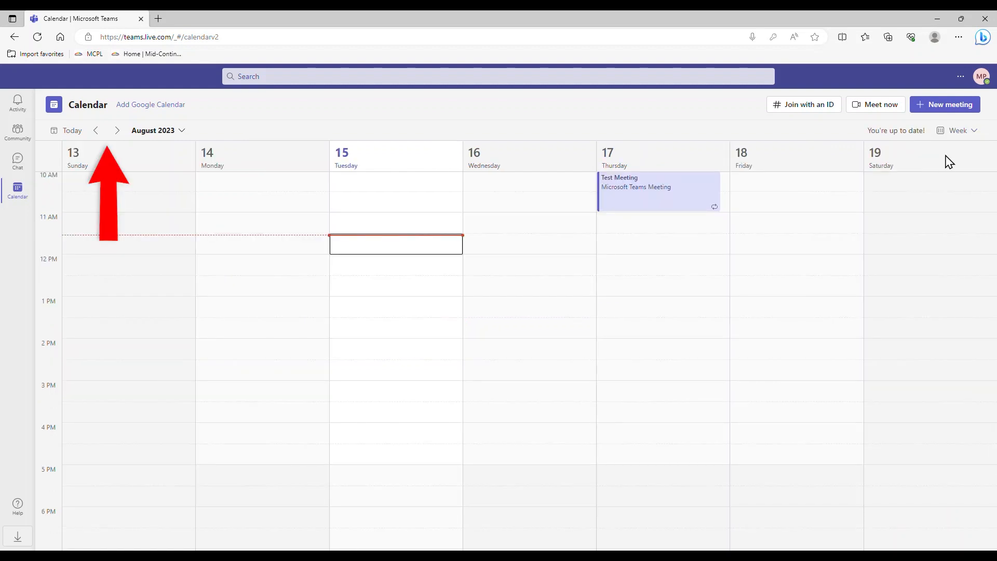
# Step: Step ahead a week and back to 13–19 August 2023, then open and close the month picker
pyautogui.click(117, 131)
pyautogui.click(96, 137)
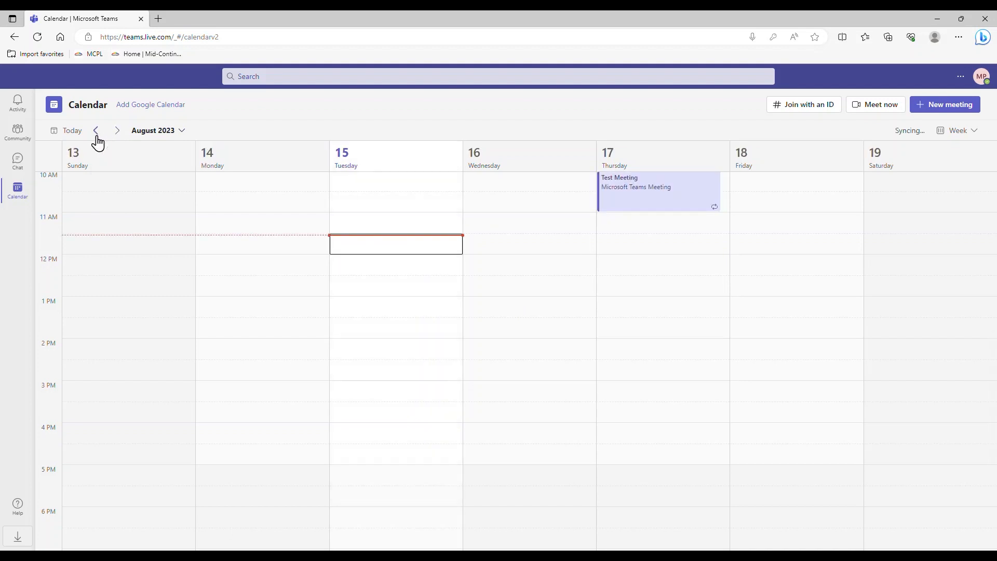
pyautogui.click(182, 132)
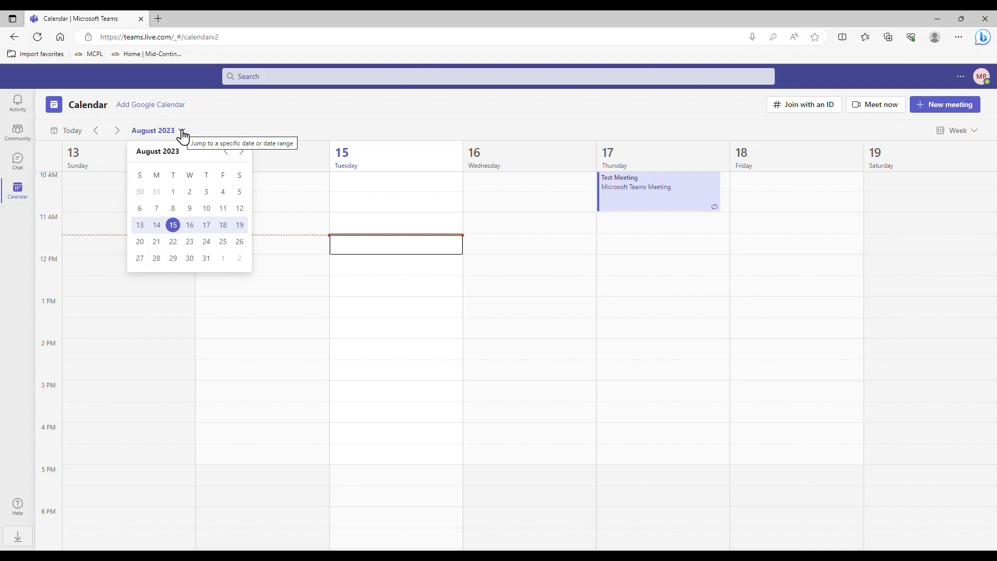
pyautogui.click(182, 135)
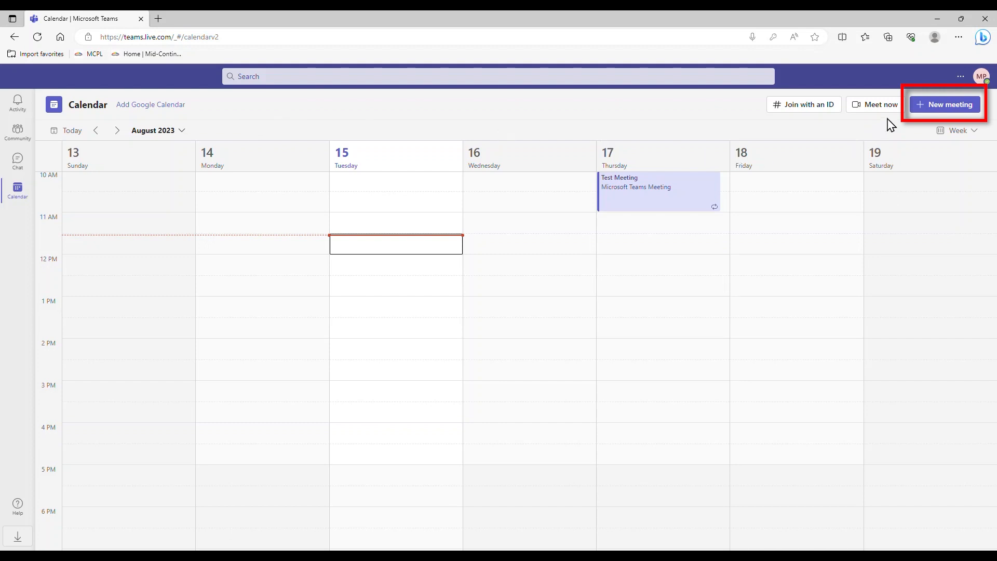
# Step: Start a meeting titled 'New Meeting' for 8/15/2023, 12:00–12:30 PM, and add the required attendee's e-mail
pyautogui.click(919, 115)
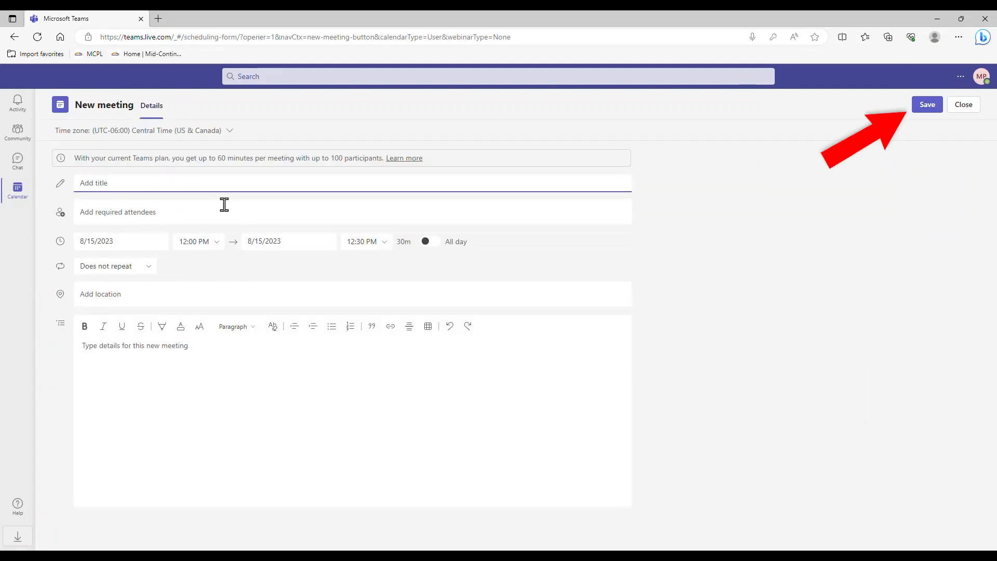
pyautogui.write('New Mee')
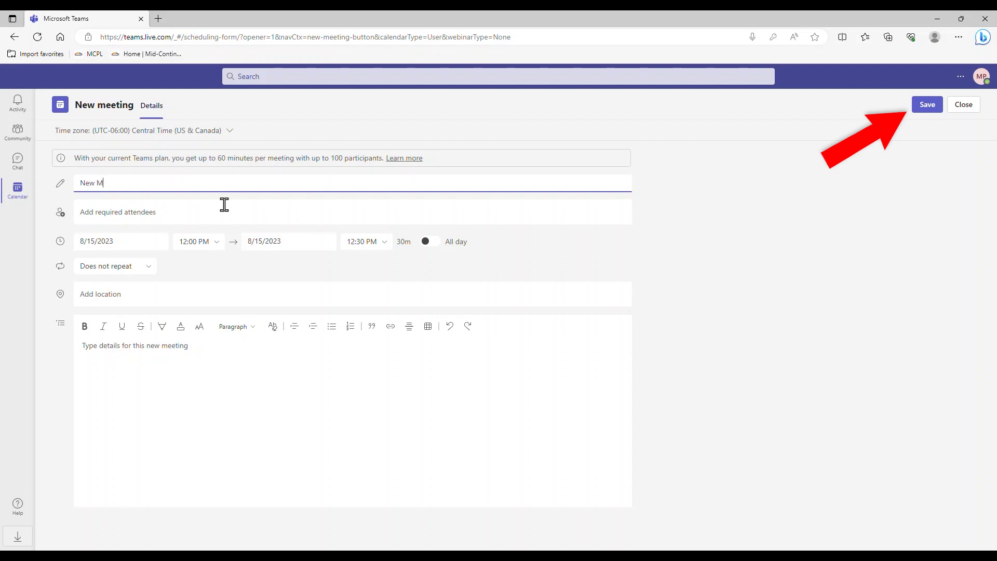
pyautogui.write('ting')
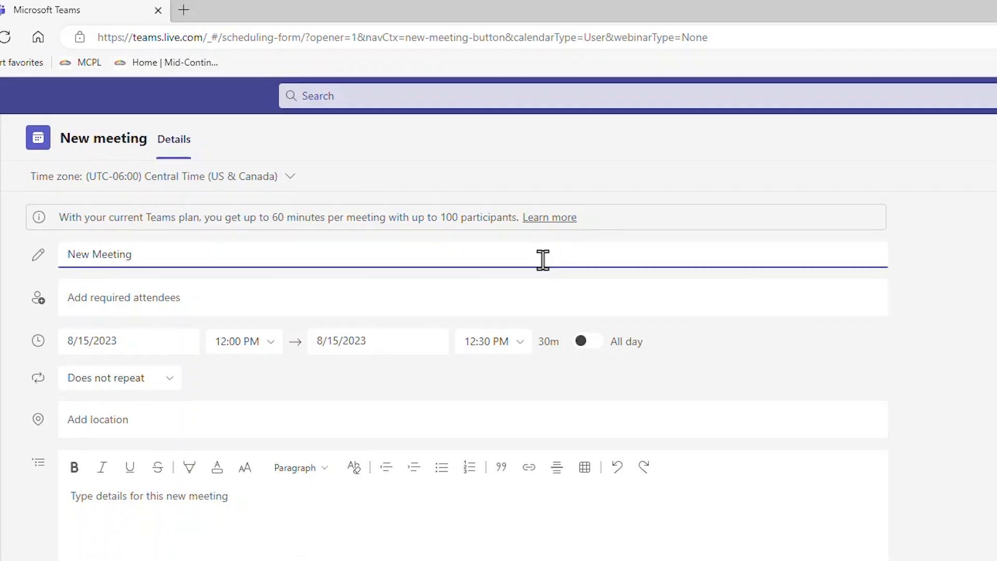
pyautogui.click(221, 278)
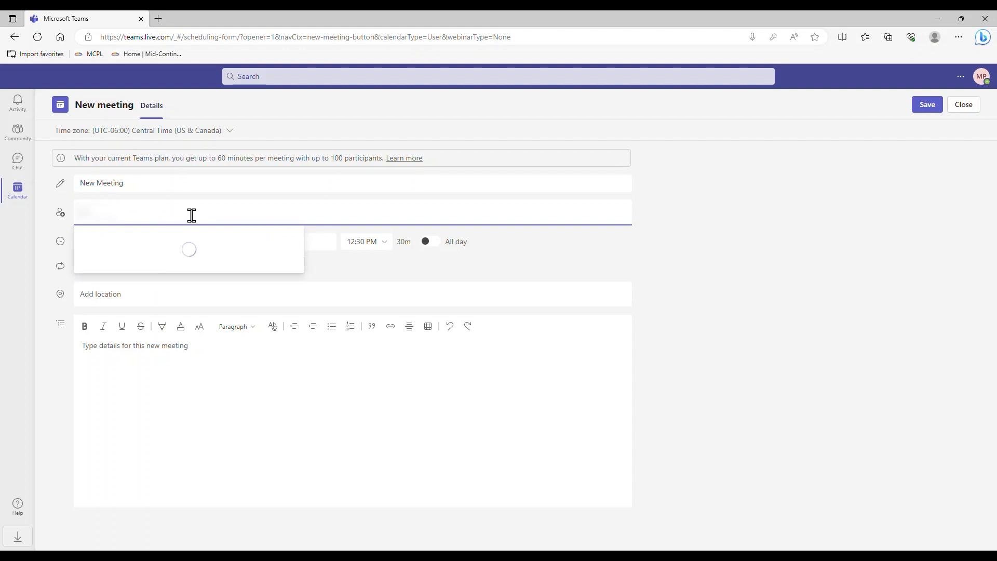
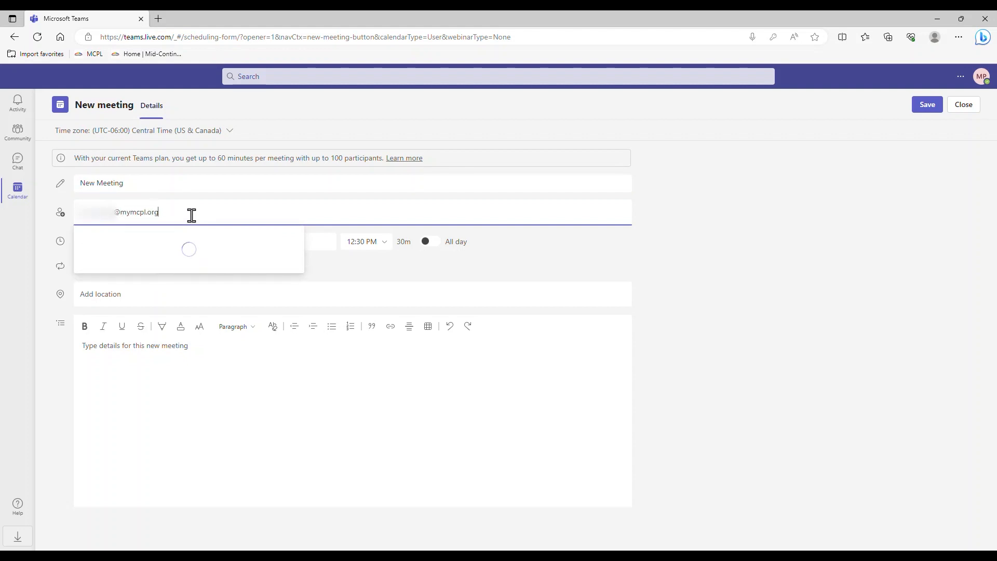
pyautogui.click(699, 307)
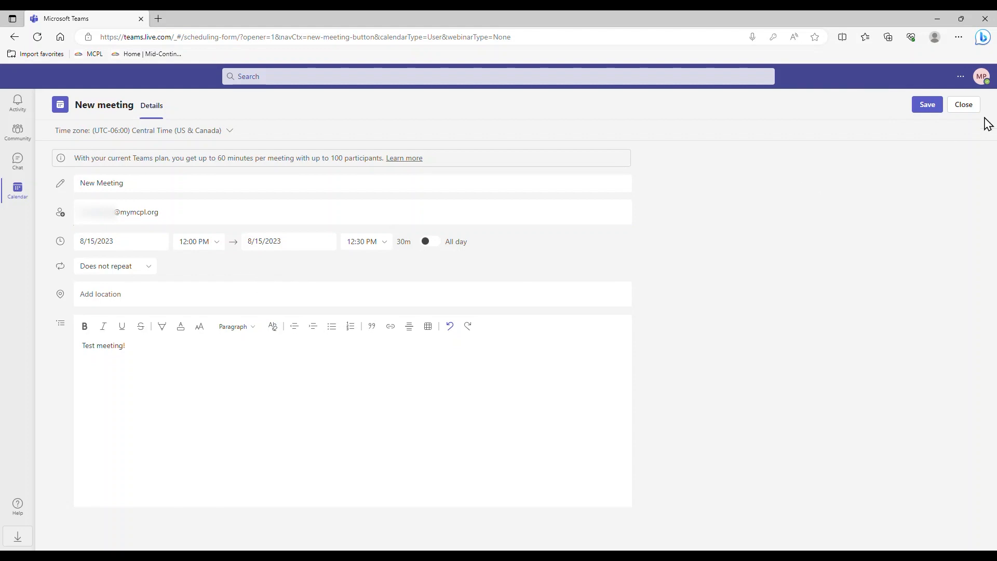
# Step: Save New Meeting and close the Meeting created confirmation
pyautogui.click(926, 109)
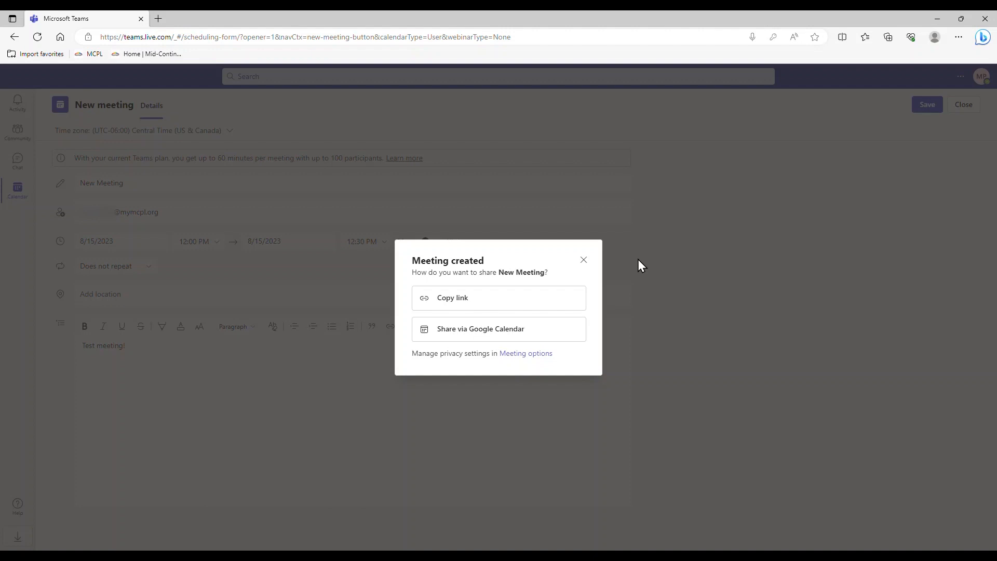
pyautogui.click(583, 260)
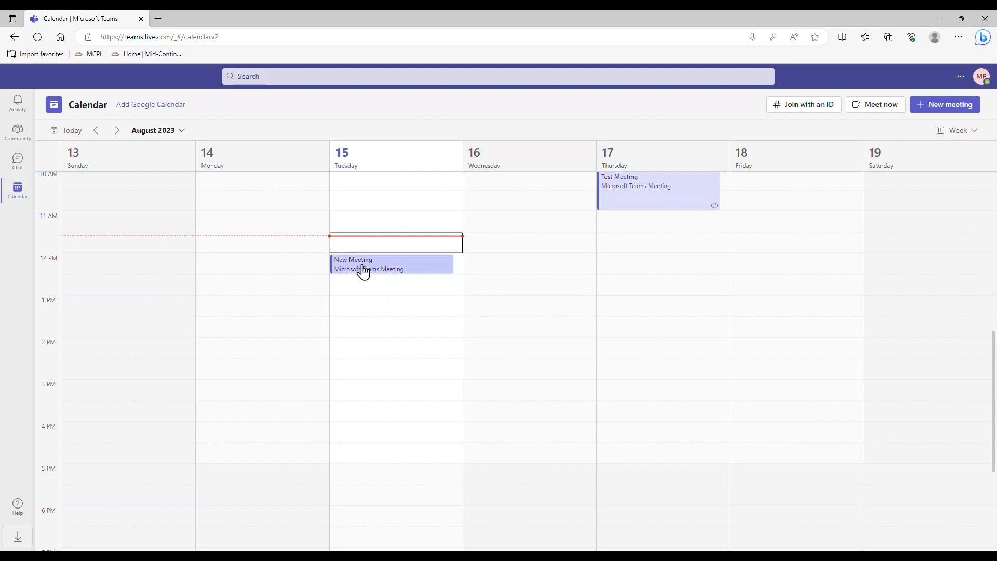
pyautogui.click(119, 133)
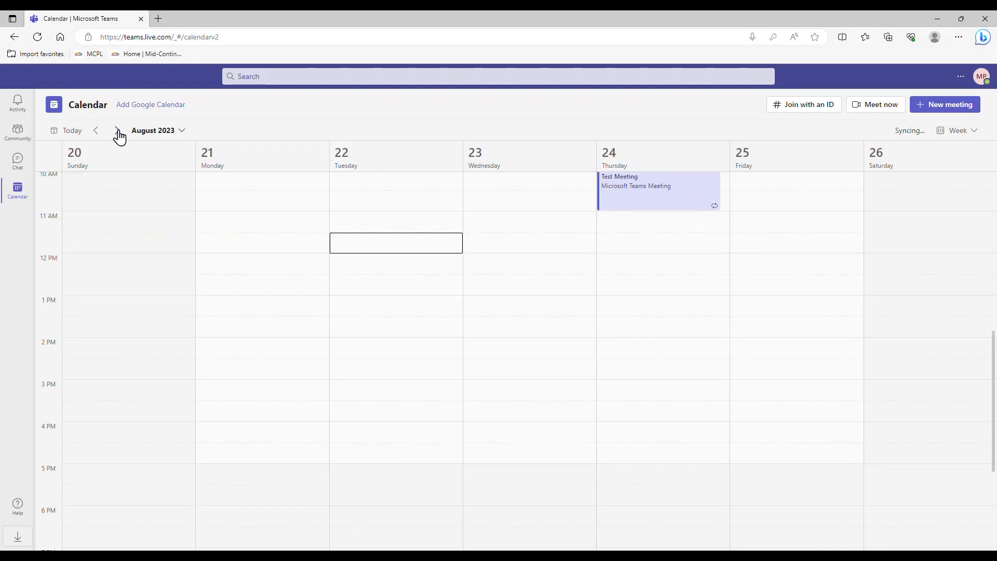
pyautogui.click(95, 132)
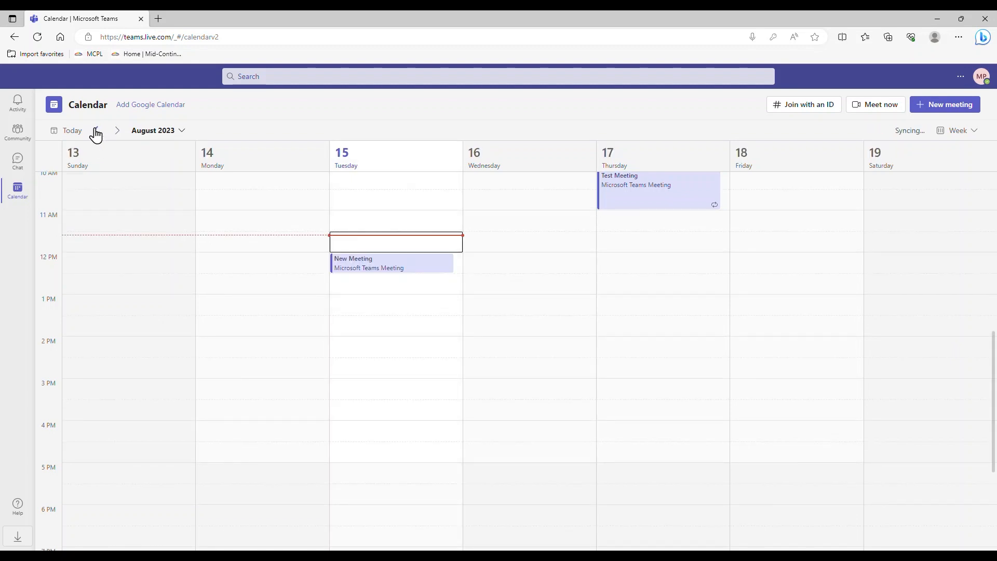
pyautogui.click(95, 132)
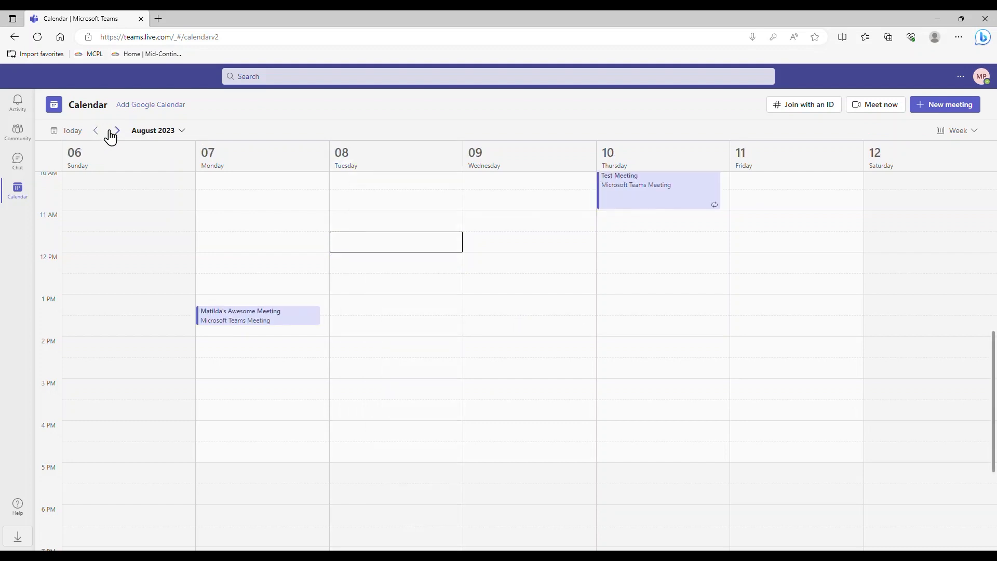
pyautogui.click(119, 133)
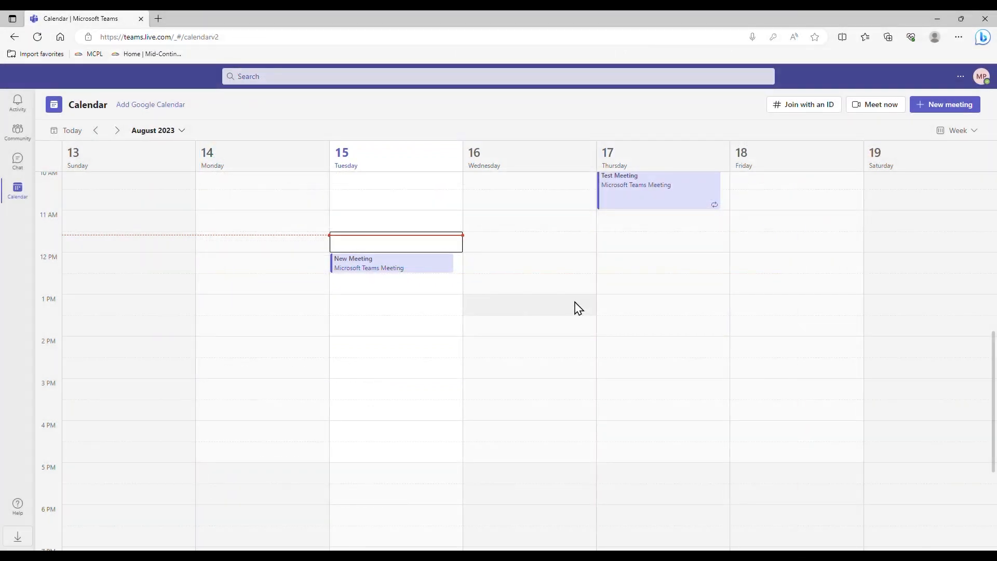
# Step: Open the August 15 New Meeting event and choose Join to reach the pre-join screen
pyautogui.click(439, 269)
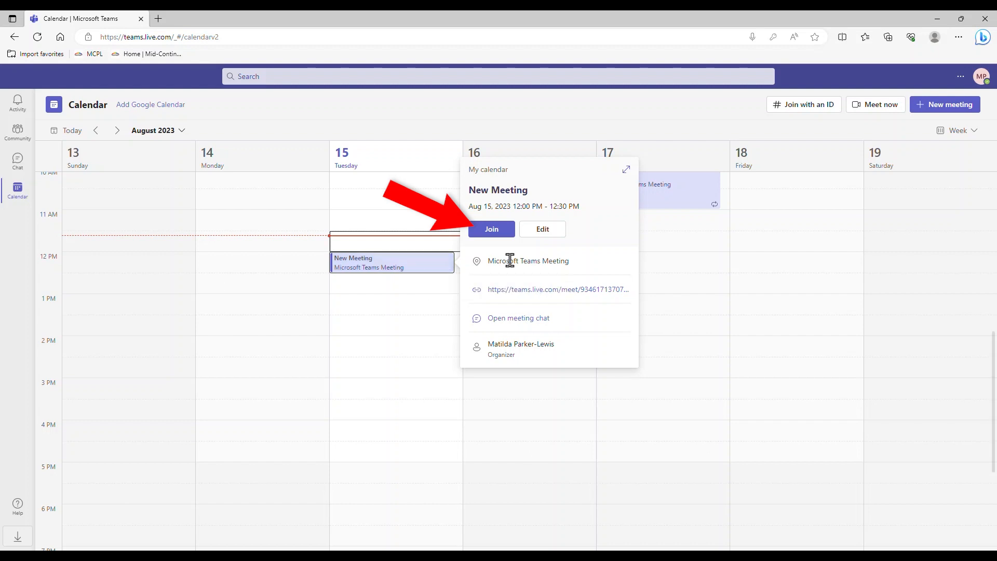
pyautogui.click(490, 231)
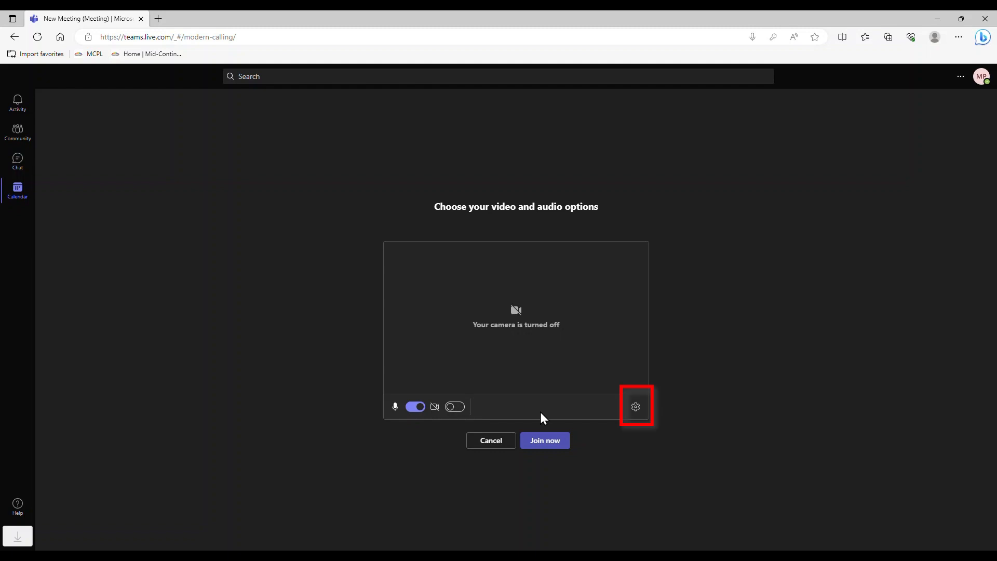
pyautogui.click(636, 408)
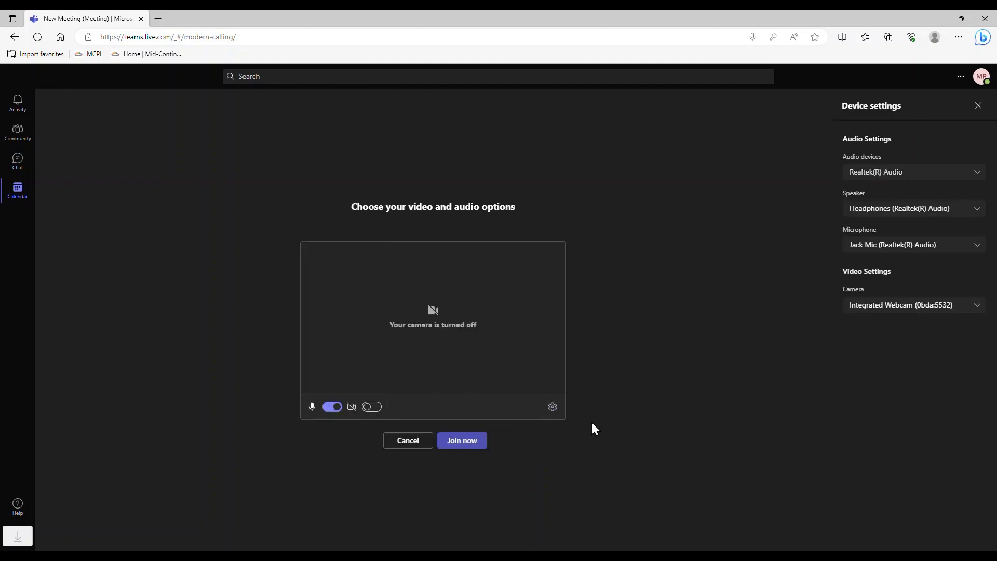
pyautogui.click(554, 411)
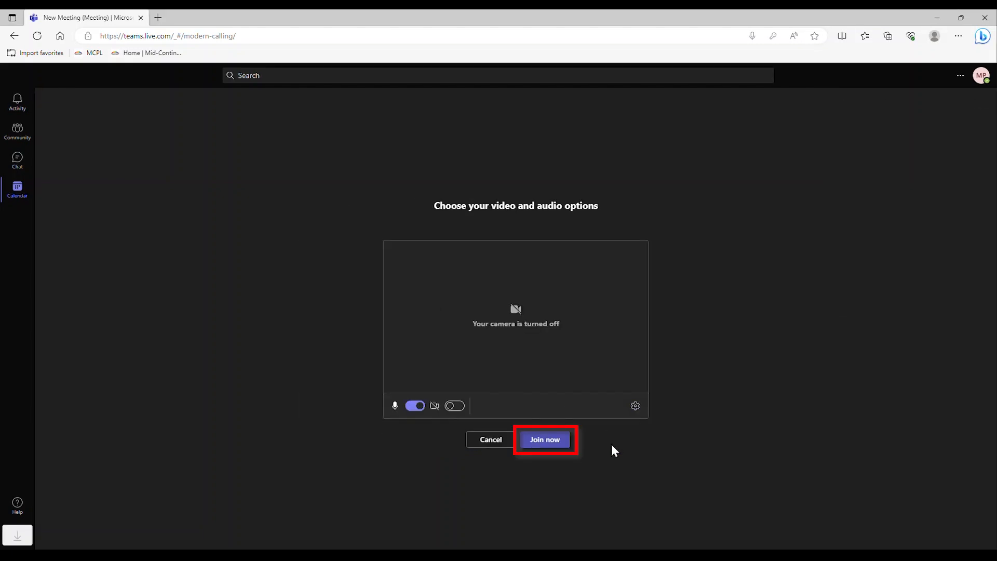
# Step: Join New Meeting now with the microphone on and the camera off
pyautogui.click(548, 439)
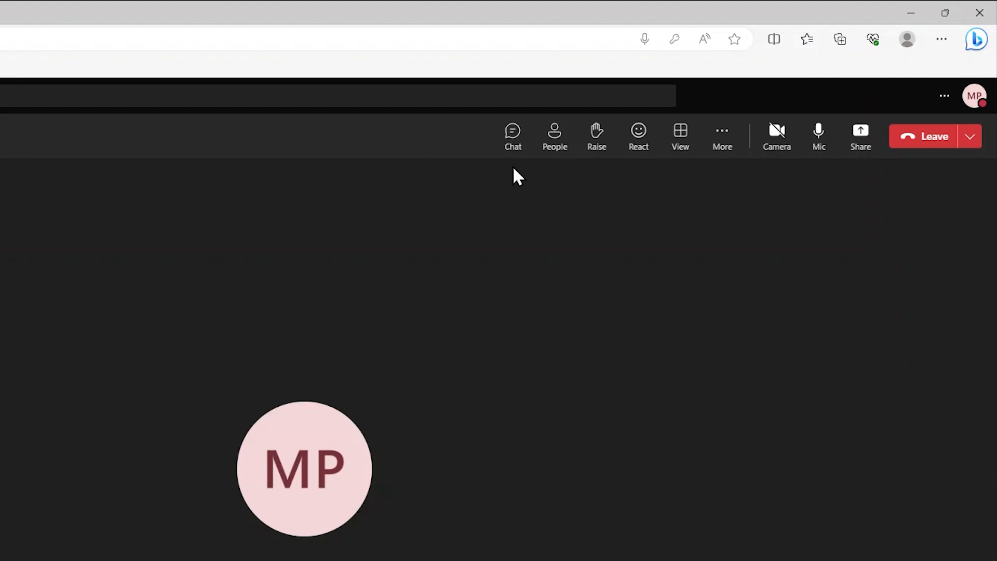
pyautogui.click(513, 137)
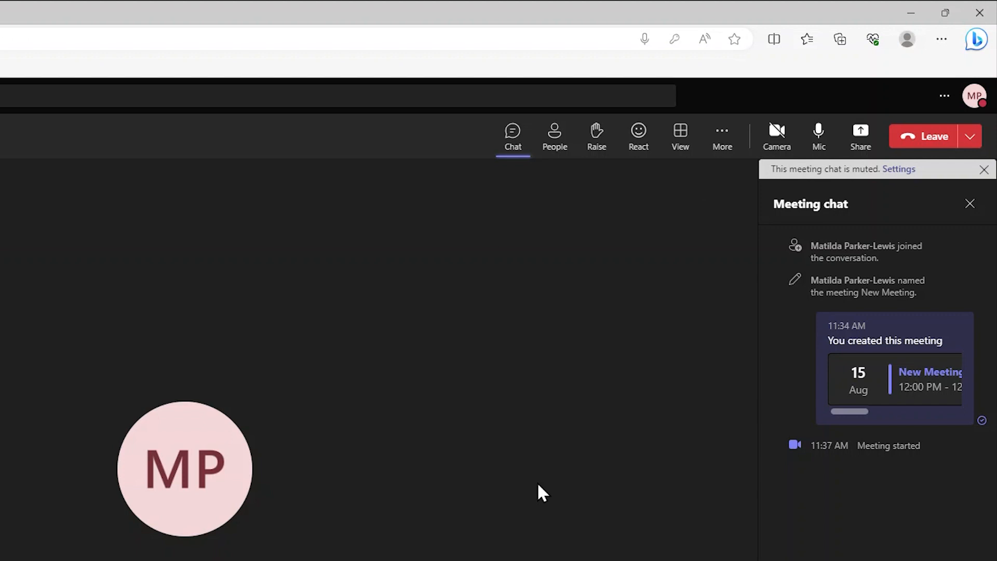
pyautogui.click(513, 155)
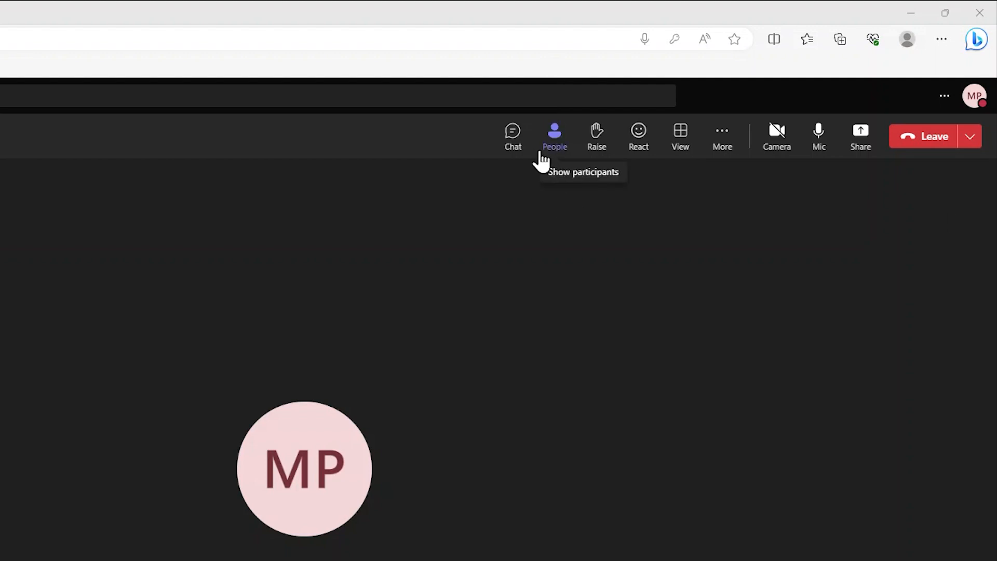
pyautogui.click(555, 136)
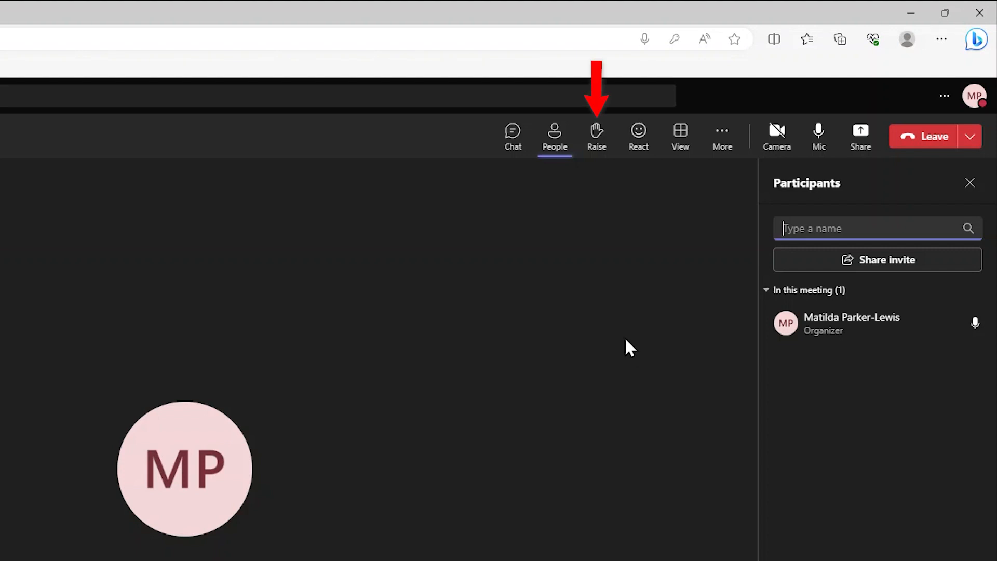
pyautogui.click(970, 183)
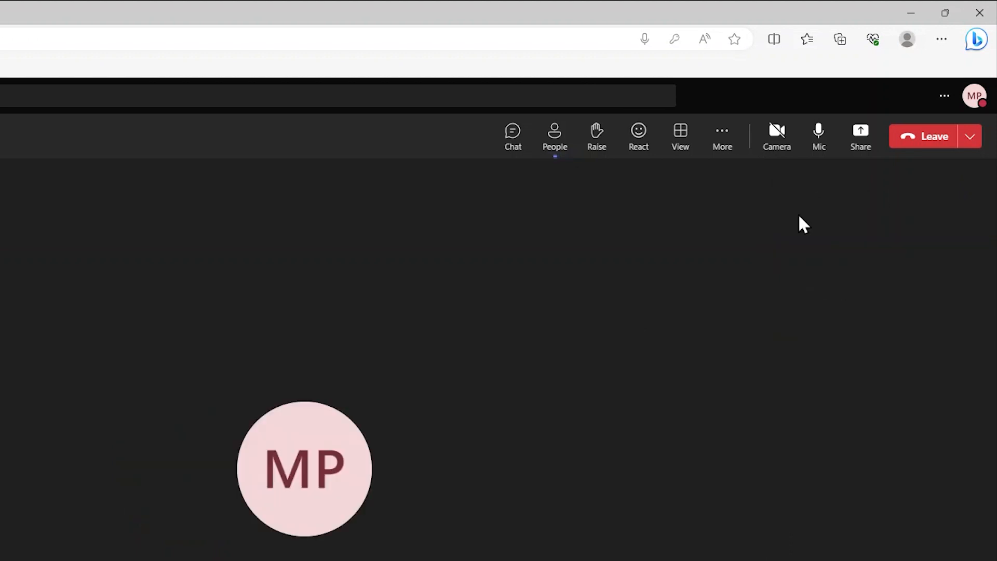
pyautogui.click(597, 136)
pyautogui.click(555, 157)
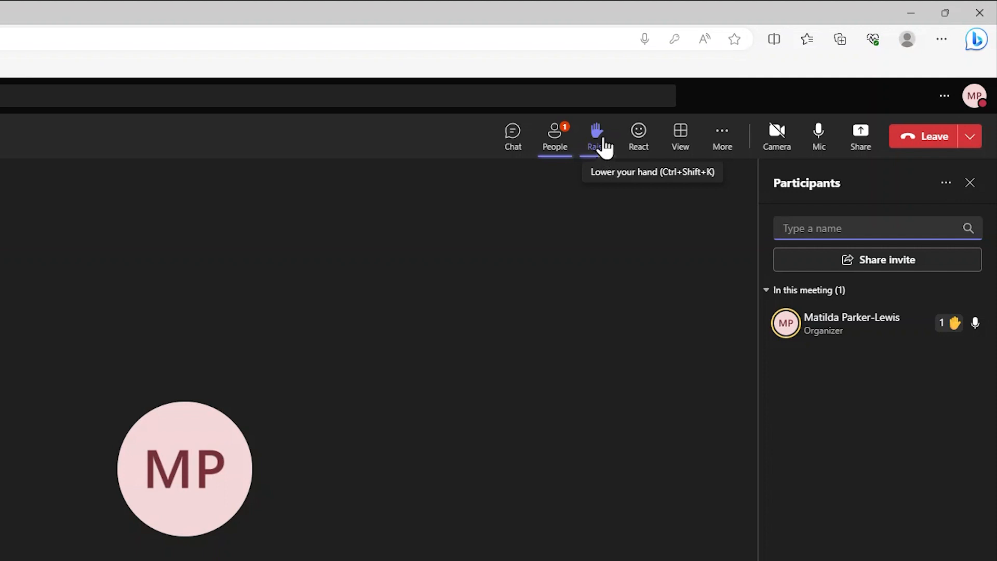
pyautogui.click(605, 149)
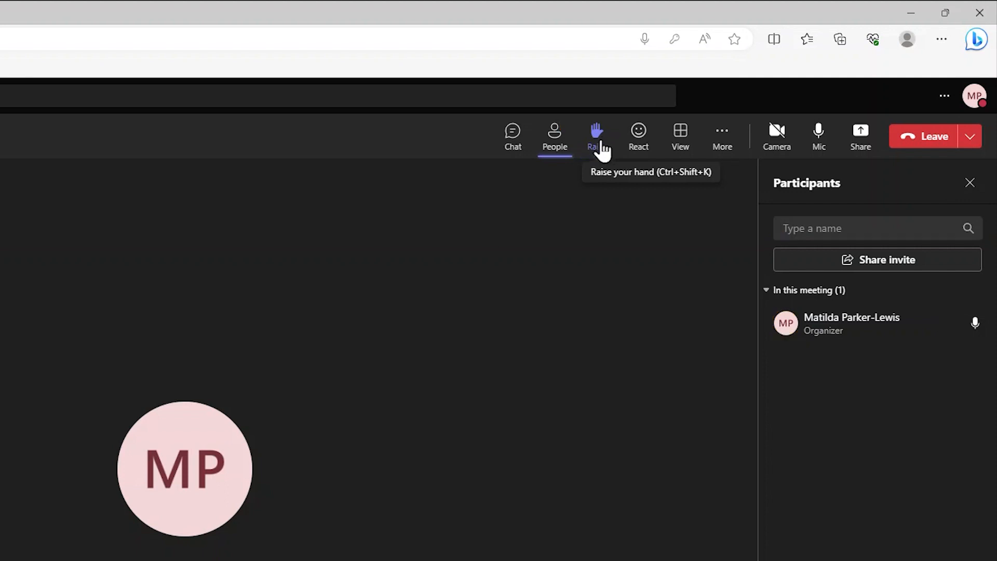
pyautogui.click(970, 183)
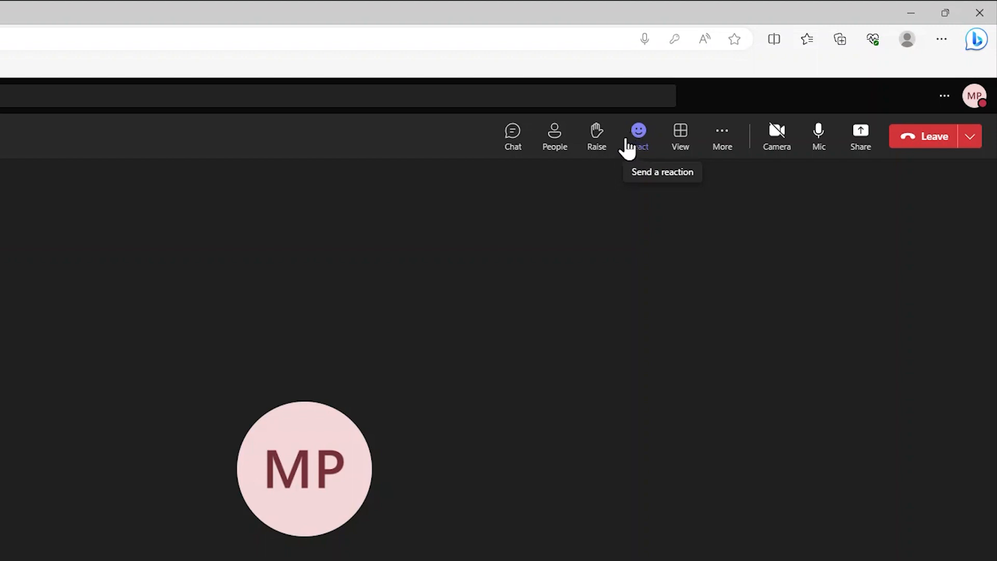
# Step: Pick the thumbs-up emoji from the meeting toolbar's React menu
pyautogui.click(638, 145)
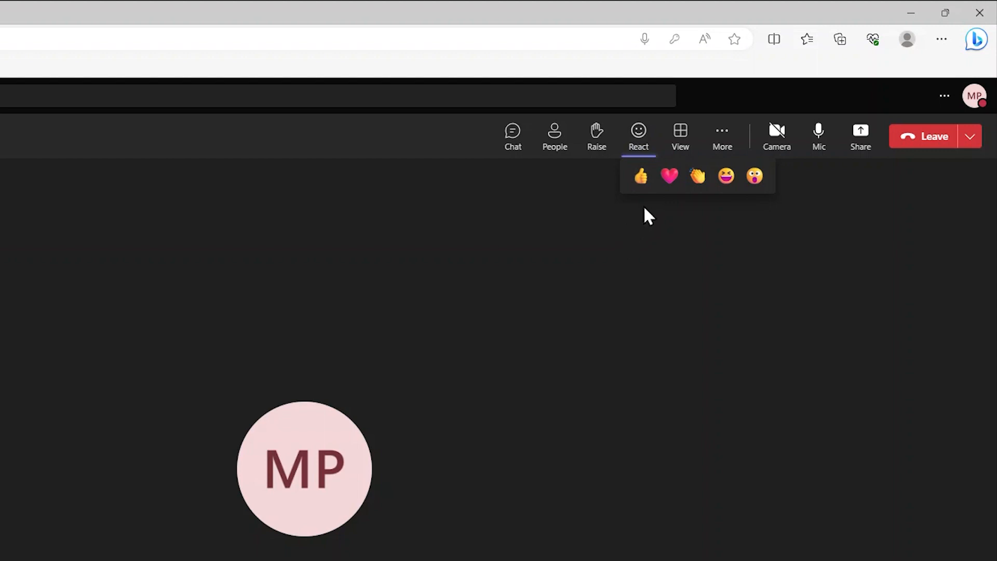
pyautogui.click(641, 181)
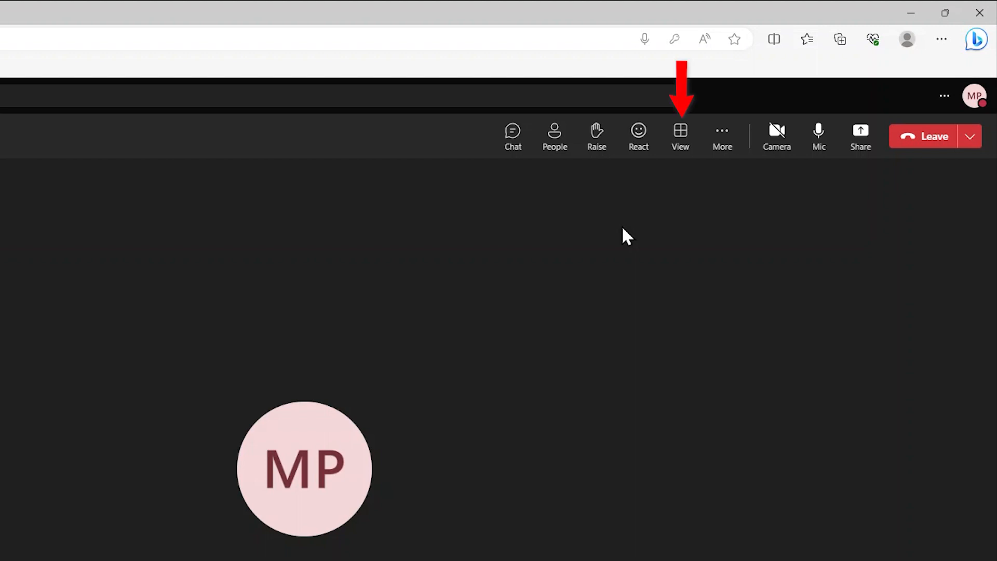
pyautogui.click(684, 148)
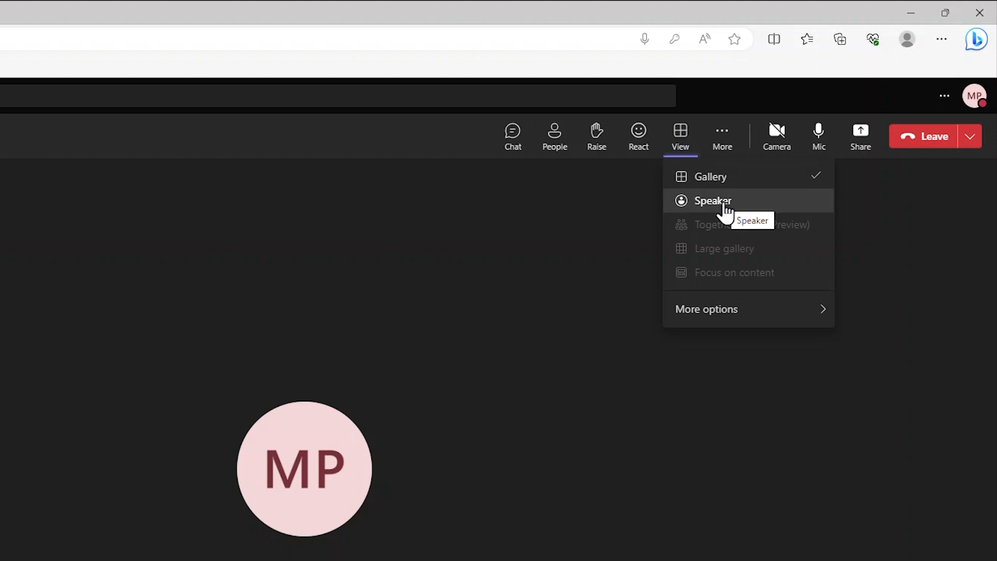
pyautogui.moveTo(729, 317)
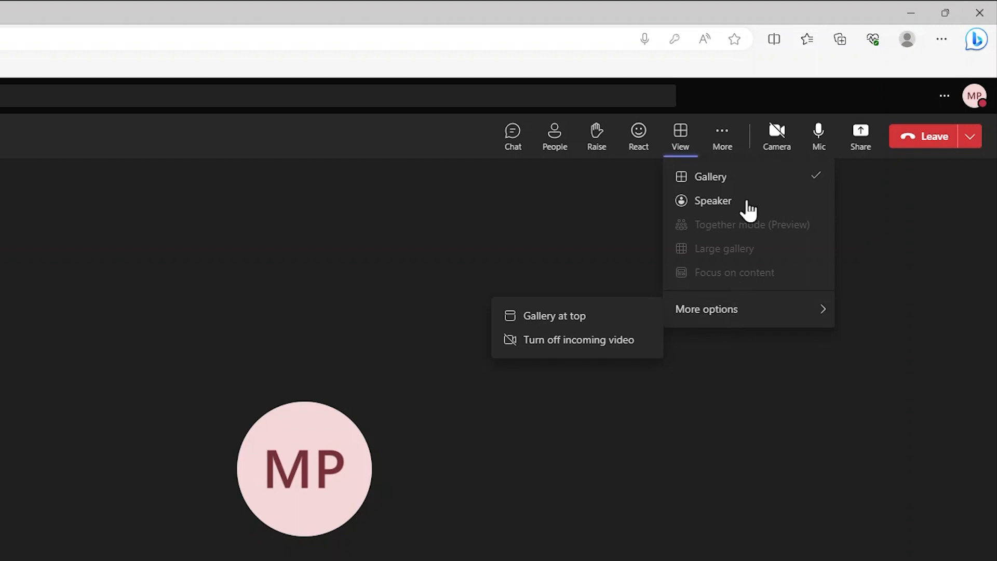
pyautogui.click(682, 139)
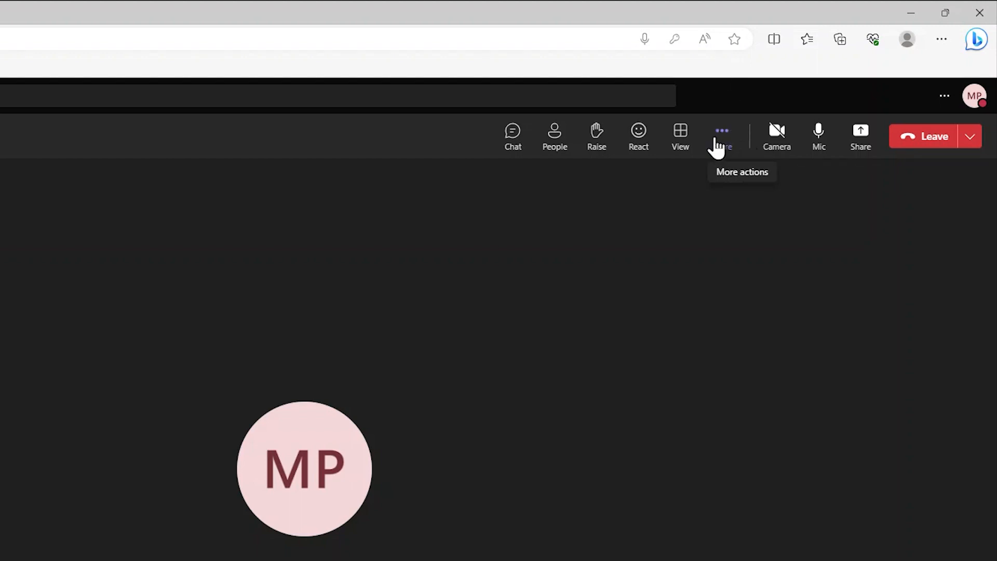
# Step: Review the audio and video device settings under More > Settings, then reopen the More menu
pyautogui.click(719, 149)
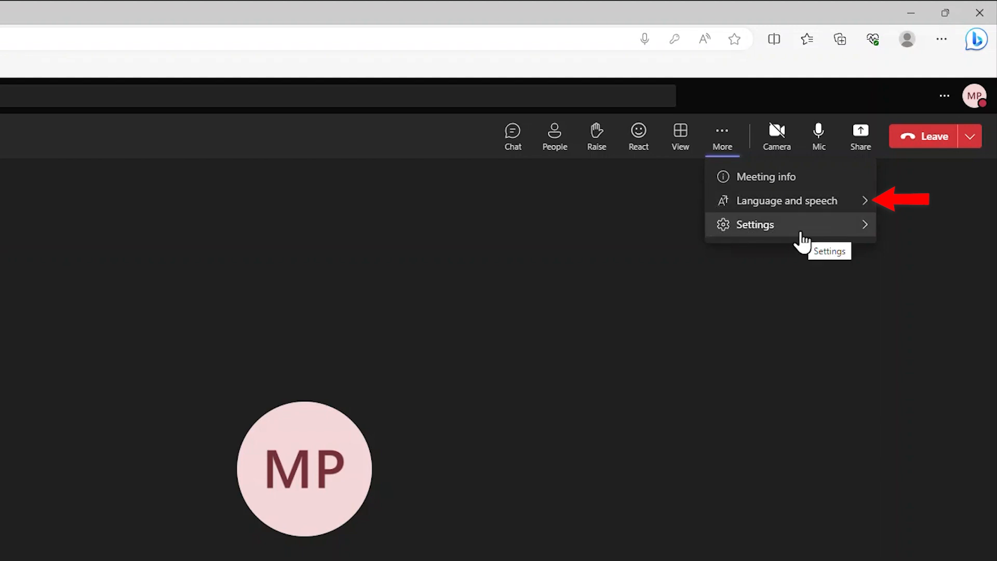
pyautogui.click(802, 213)
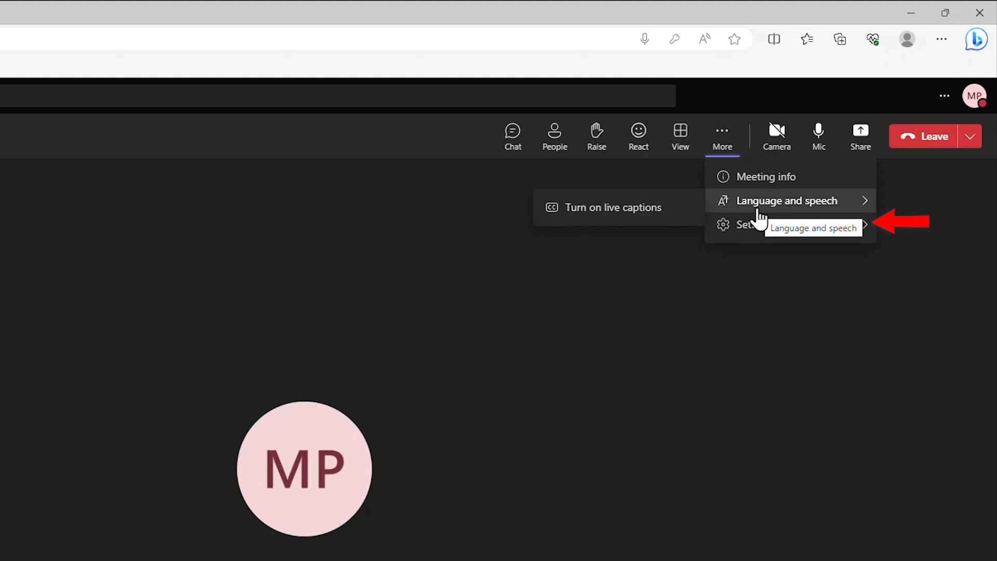
pyautogui.click(765, 234)
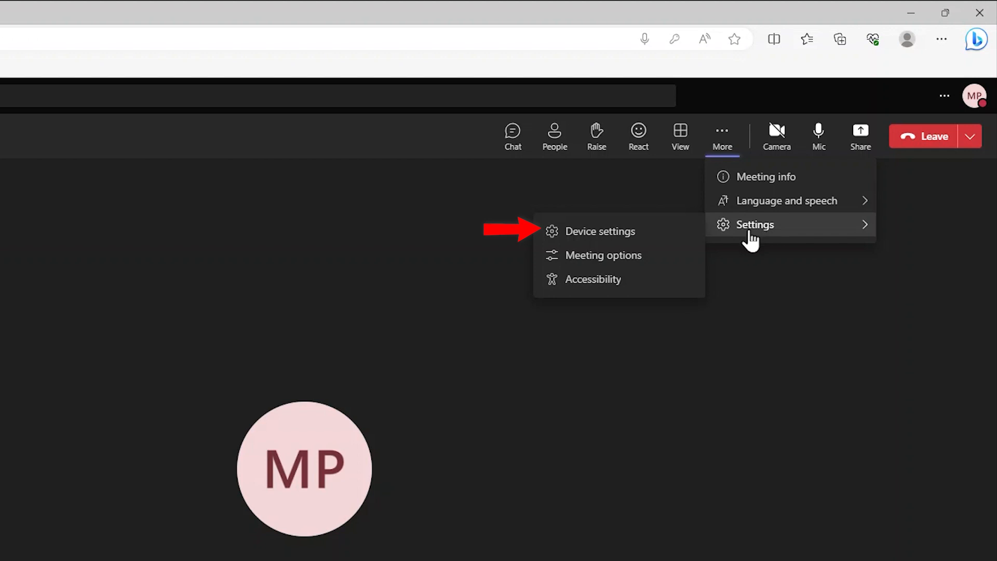
pyautogui.click(663, 229)
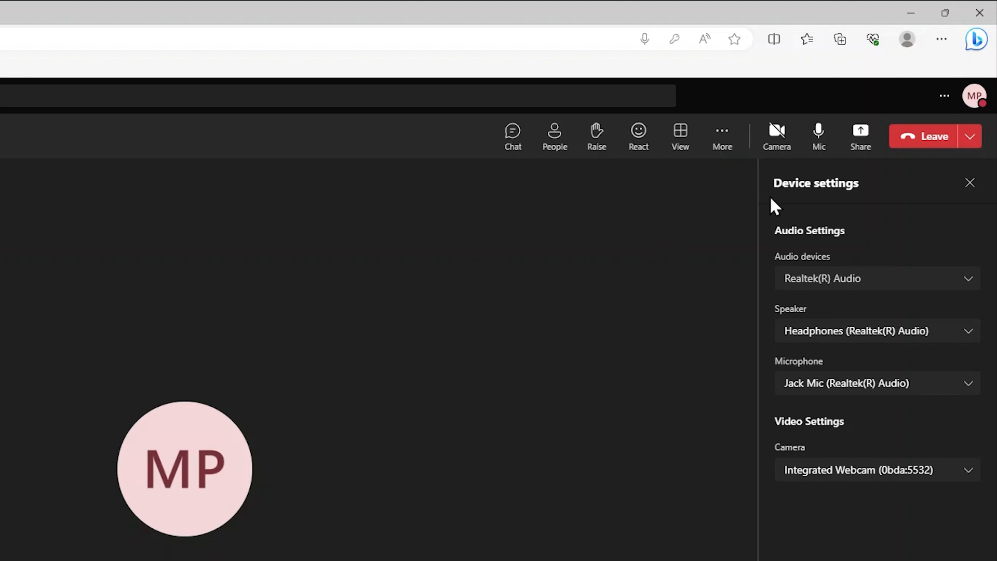
pyautogui.click(970, 183)
pyautogui.click(726, 153)
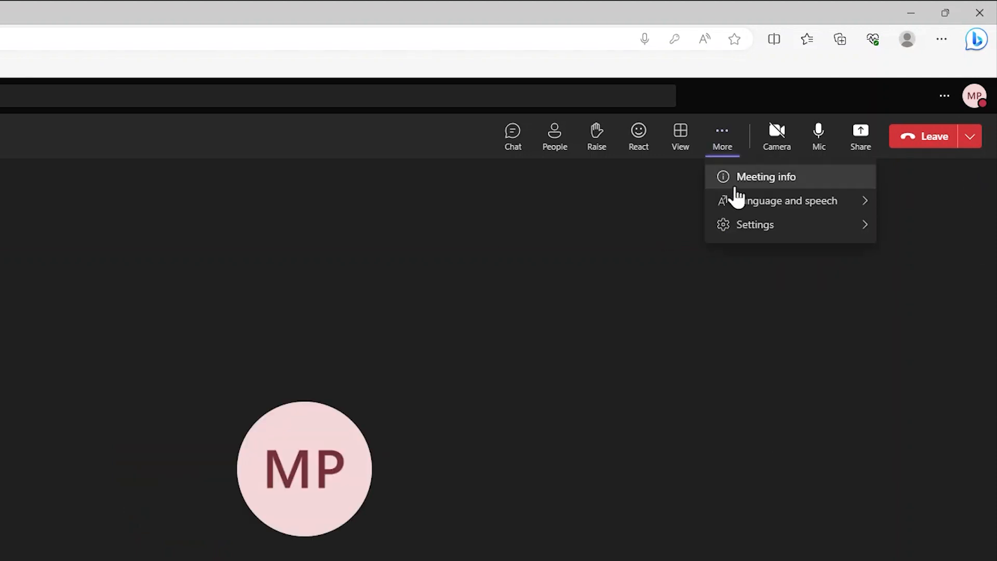
# Step: Open Meeting options showing lobby bypass as Only me and presenters as Everyone, then reopen More
pyautogui.moveTo(741, 224)
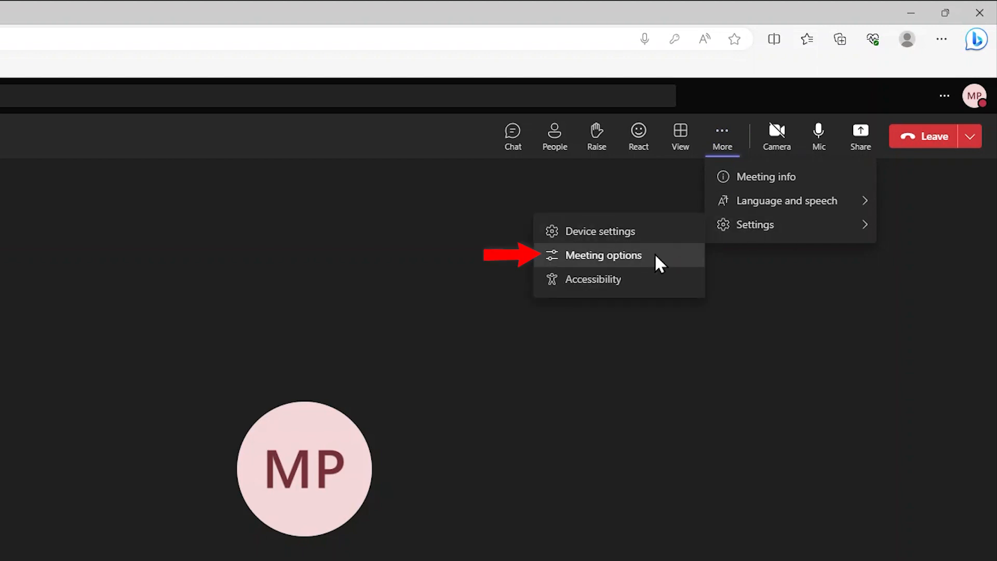
pyautogui.click(656, 260)
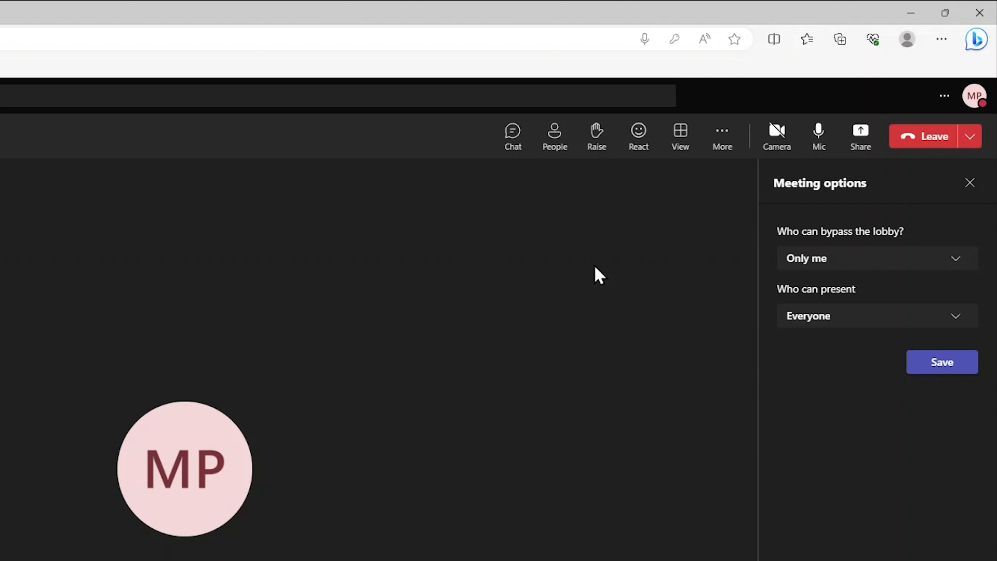
pyautogui.click(728, 148)
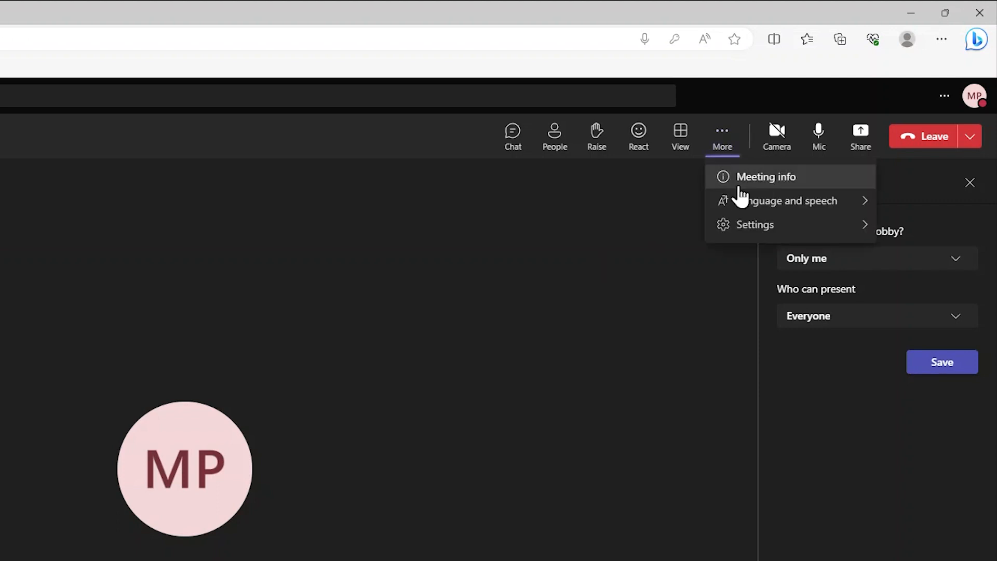
# Step: In Accessibility settings, switch on prioritizing sign language signers and bring up Manage signers
pyautogui.click(746, 233)
pyautogui.click(601, 285)
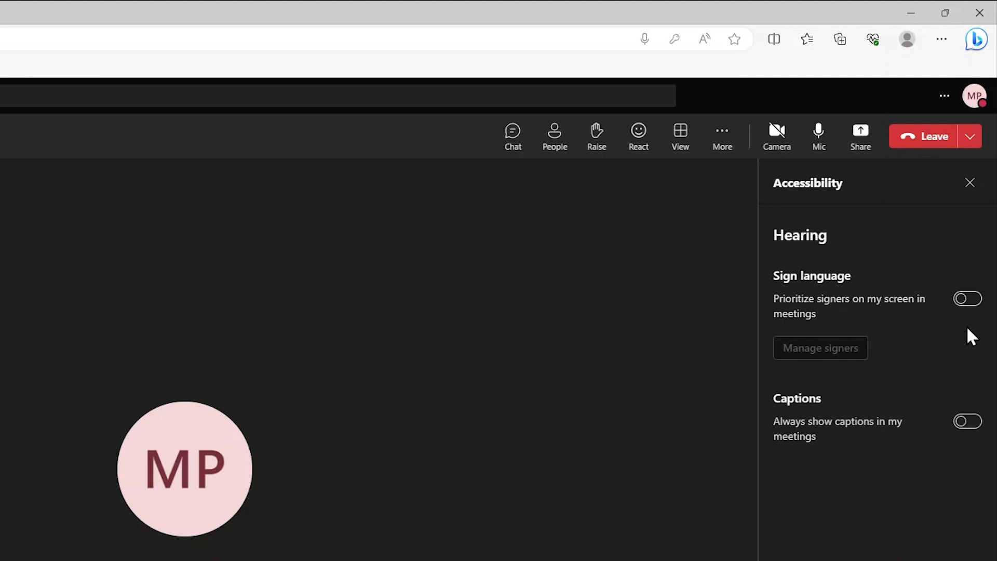
pyautogui.click(969, 305)
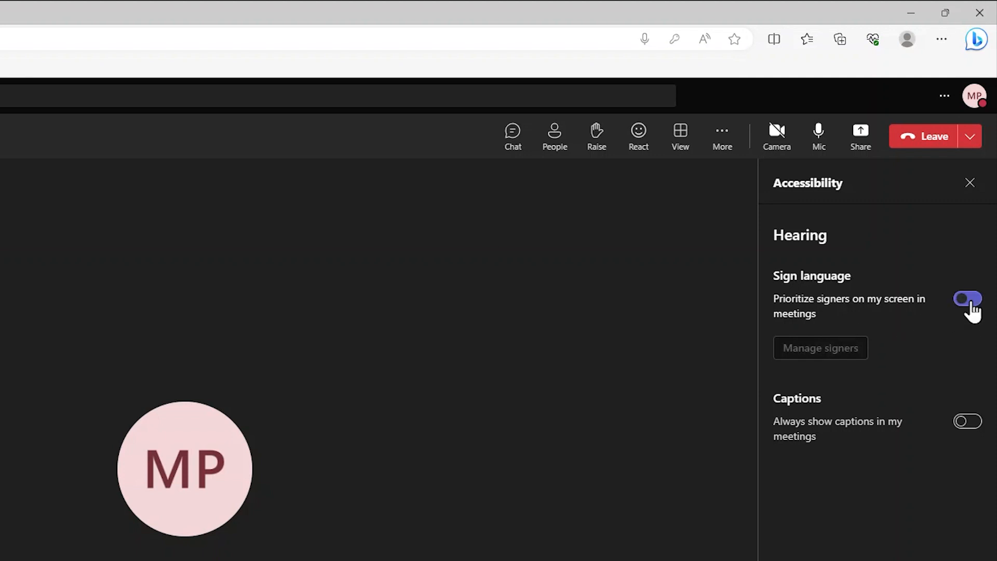
pyautogui.click(814, 352)
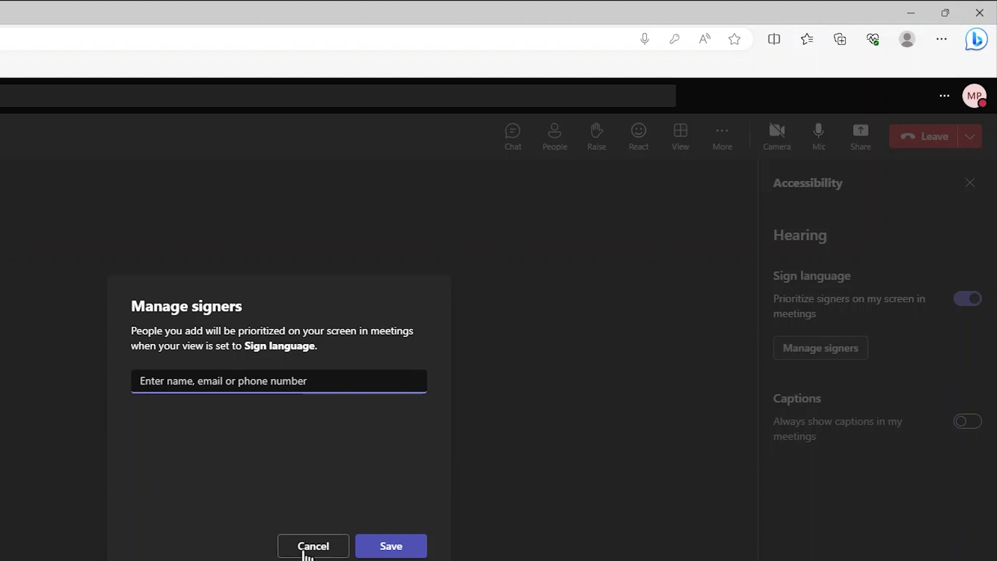
# Step: Cancel the Manage signers dialog without adding any signers
pyautogui.click(310, 547)
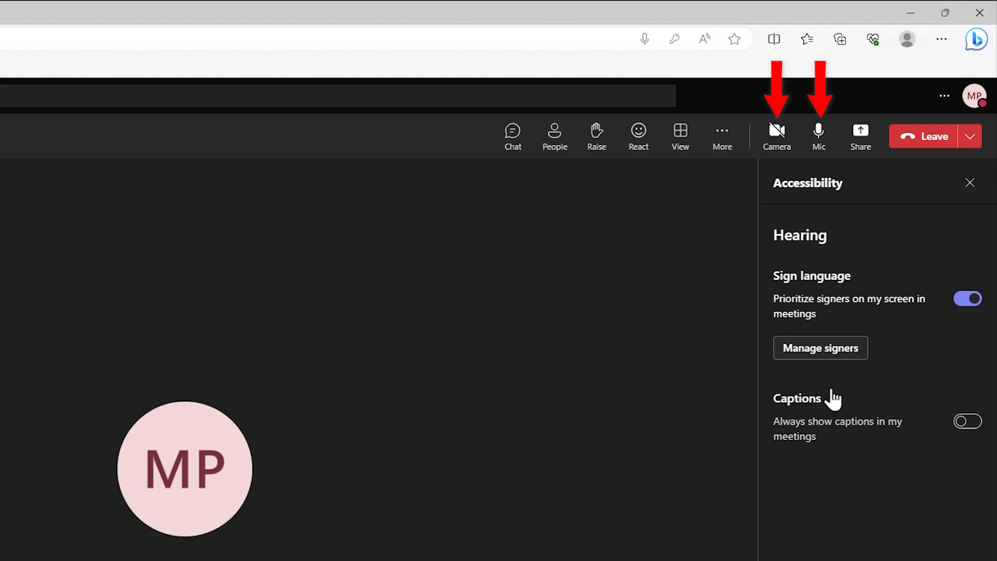
# Step: Mute and unmute the mic, close the Accessibility panel, then mute and unmute again
pyautogui.click(829, 153)
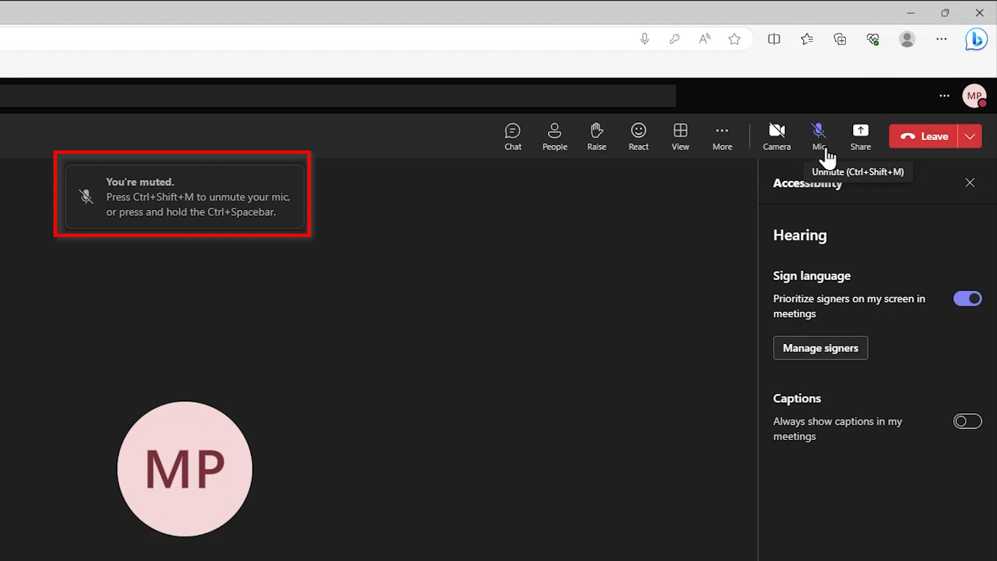
pyautogui.click(829, 156)
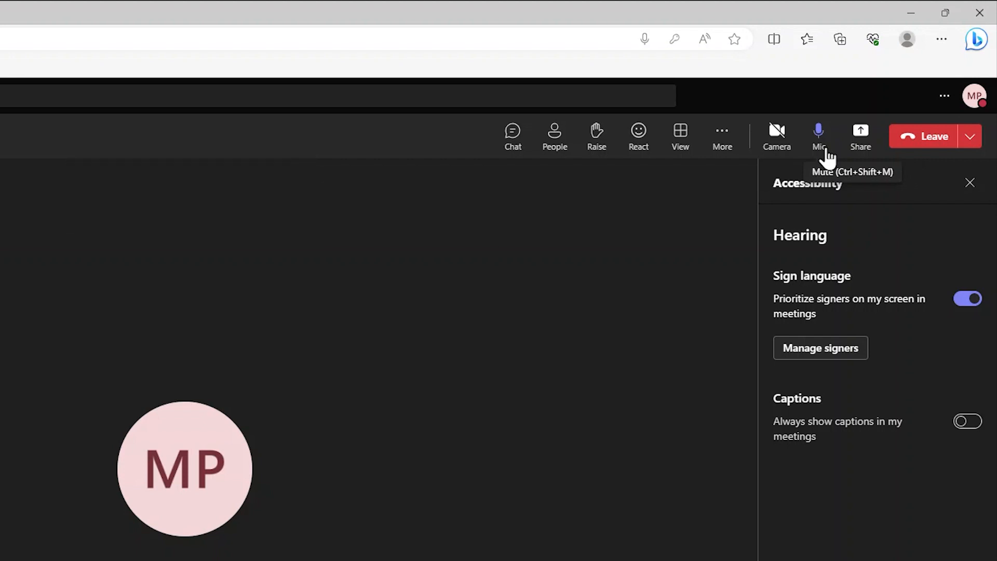
pyautogui.click(969, 183)
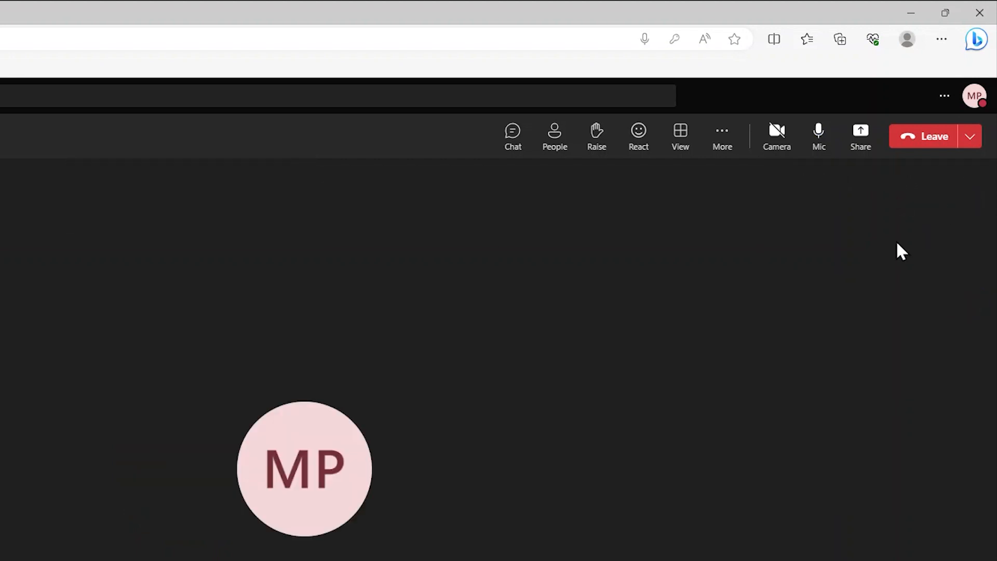
pyautogui.click(820, 153)
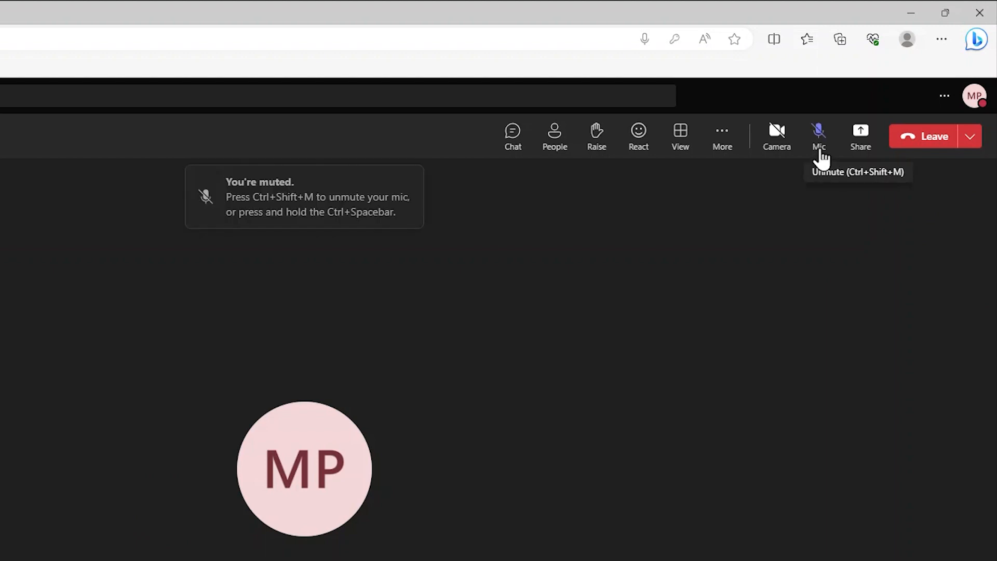
pyautogui.click(819, 155)
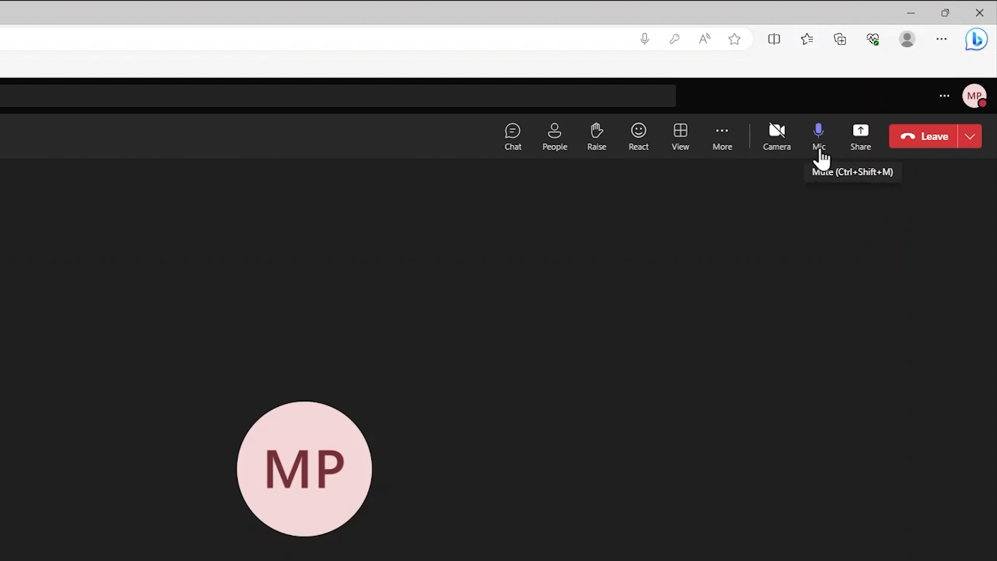